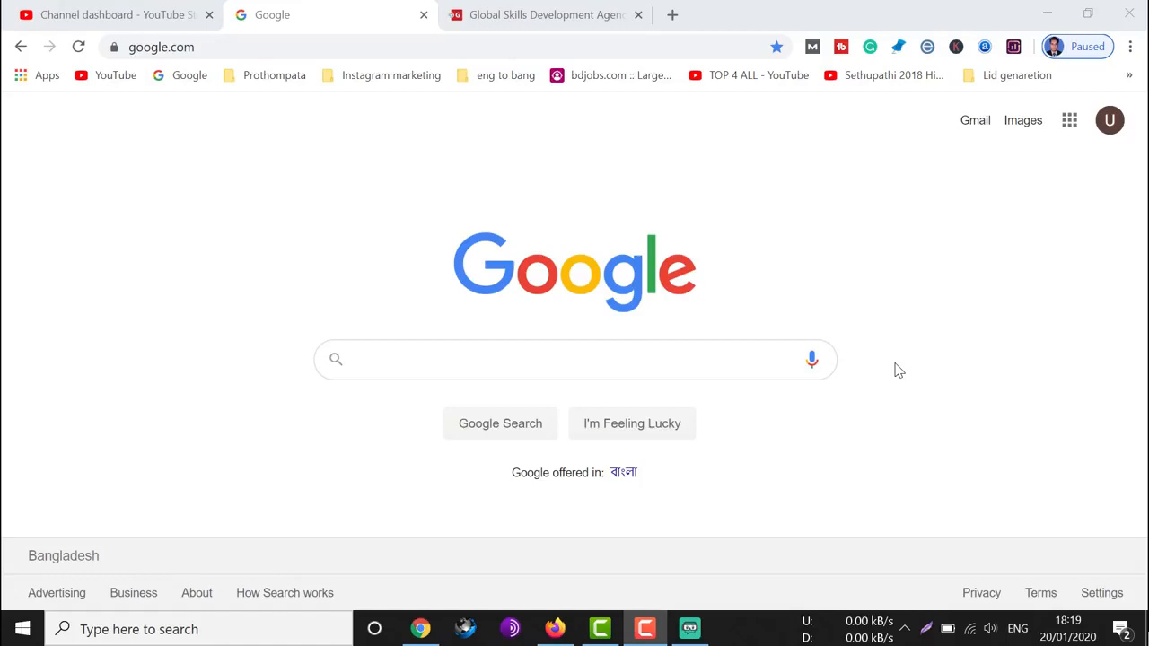
left_click(689, 628)
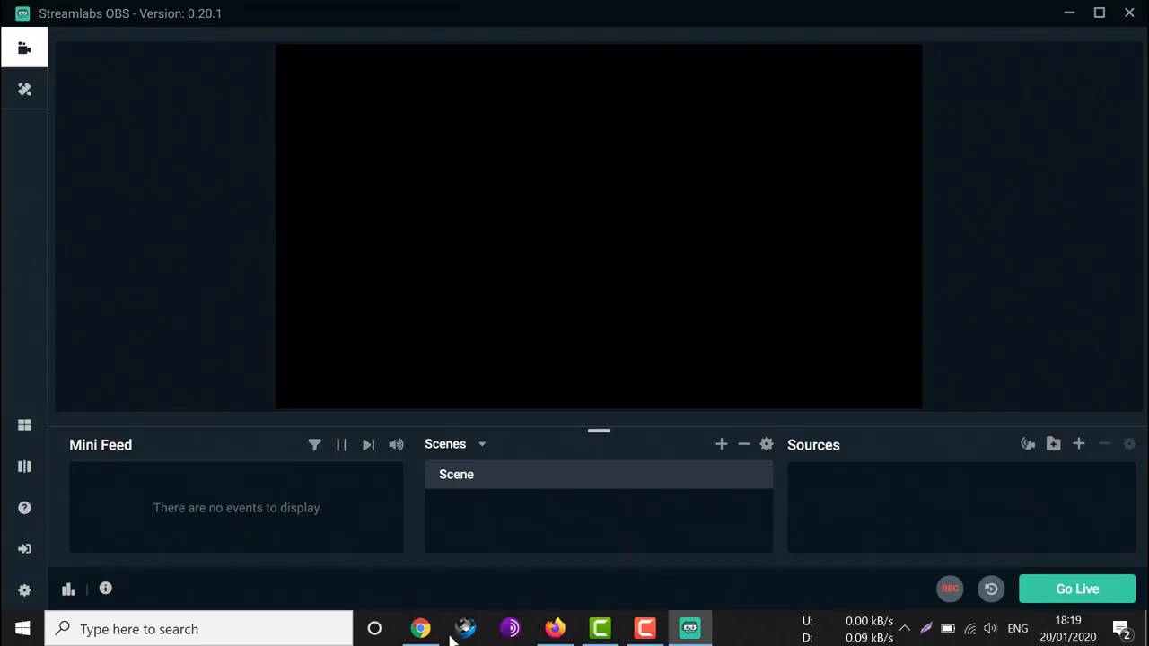
left_click(420, 628)
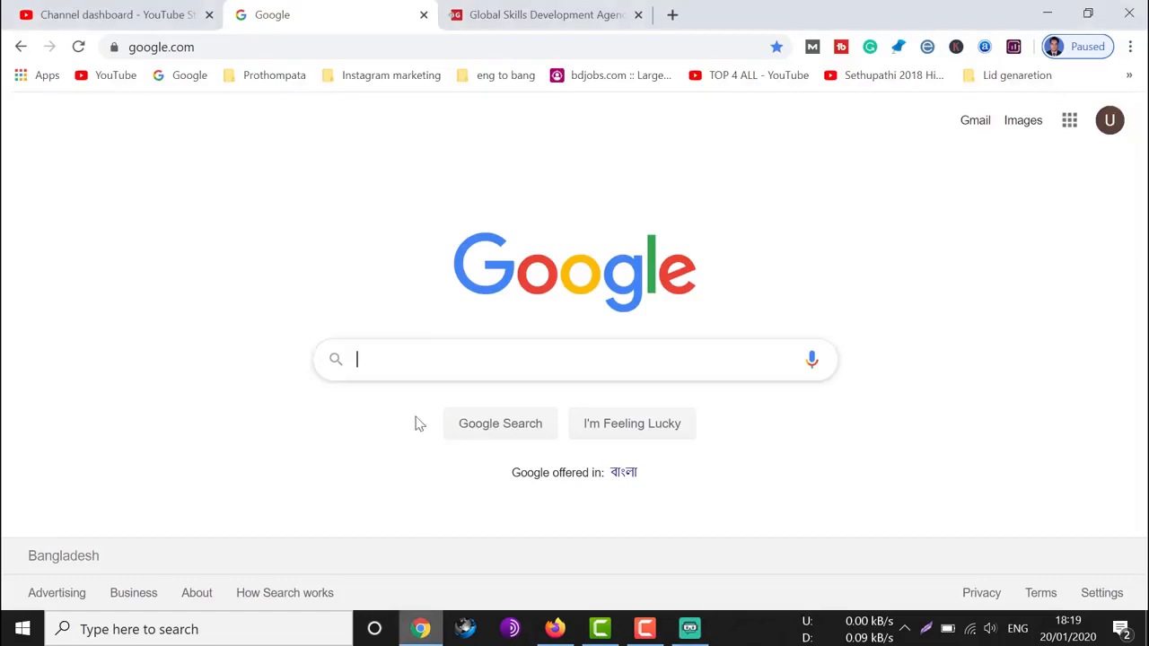
Go from the YouTube Studio channel dashboard to Creator Studio Classic, submitting "Other" as the reason for leaving the beta
left_click(106, 10)
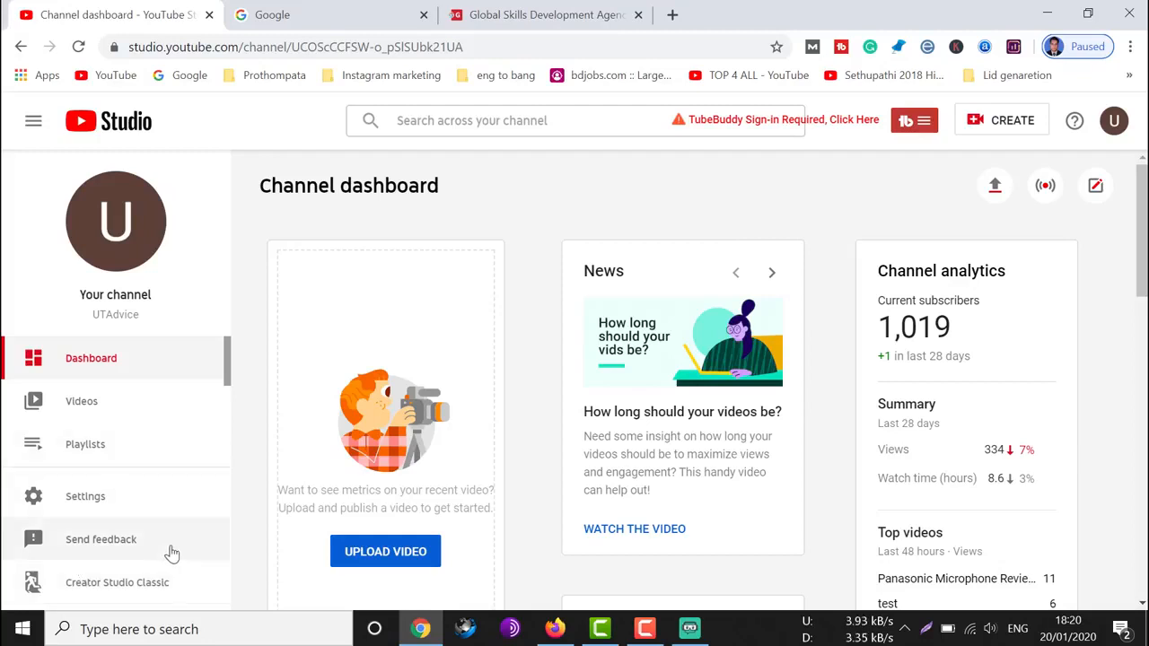
left_click(159, 584)
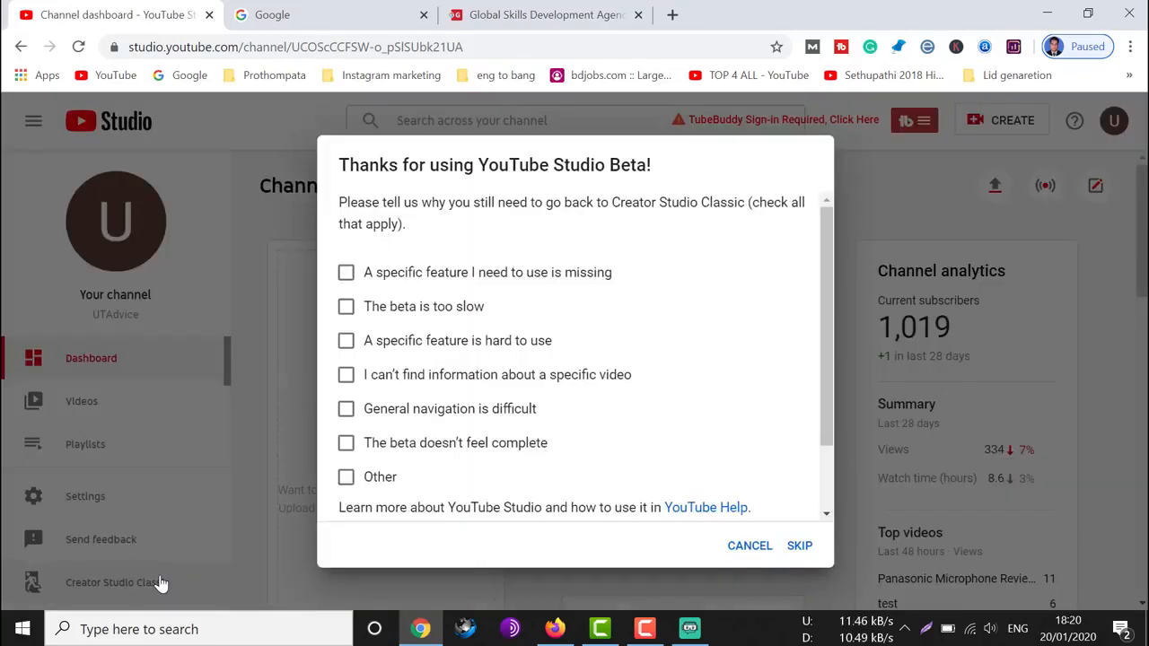
left_click(366, 484)
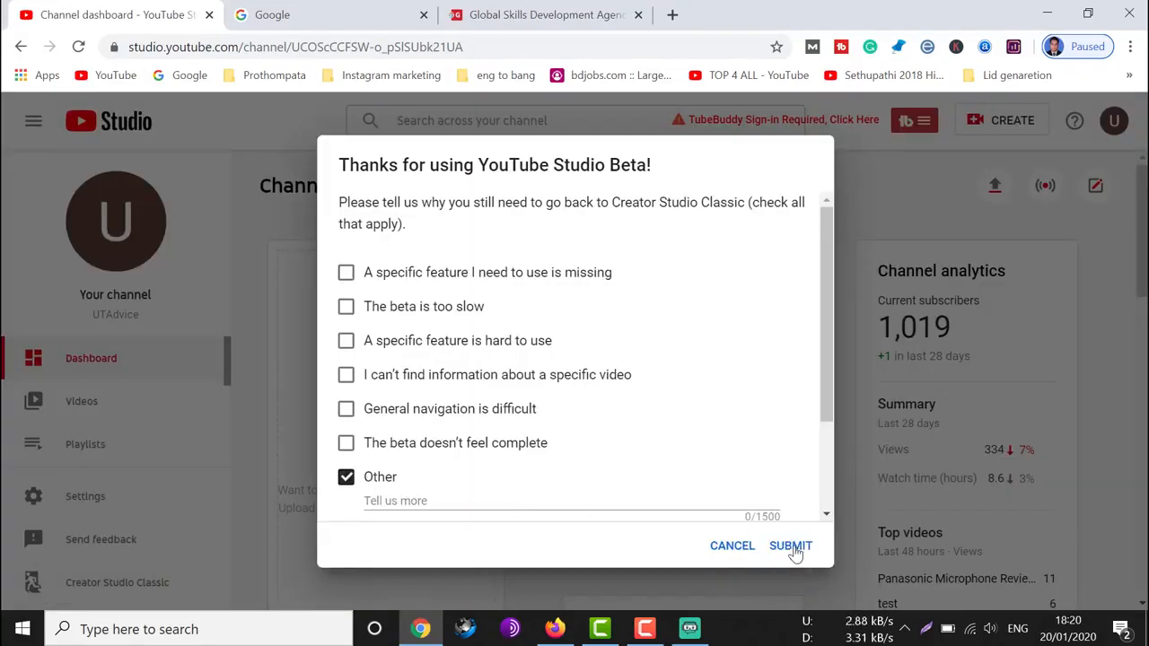
left_click(797, 548)
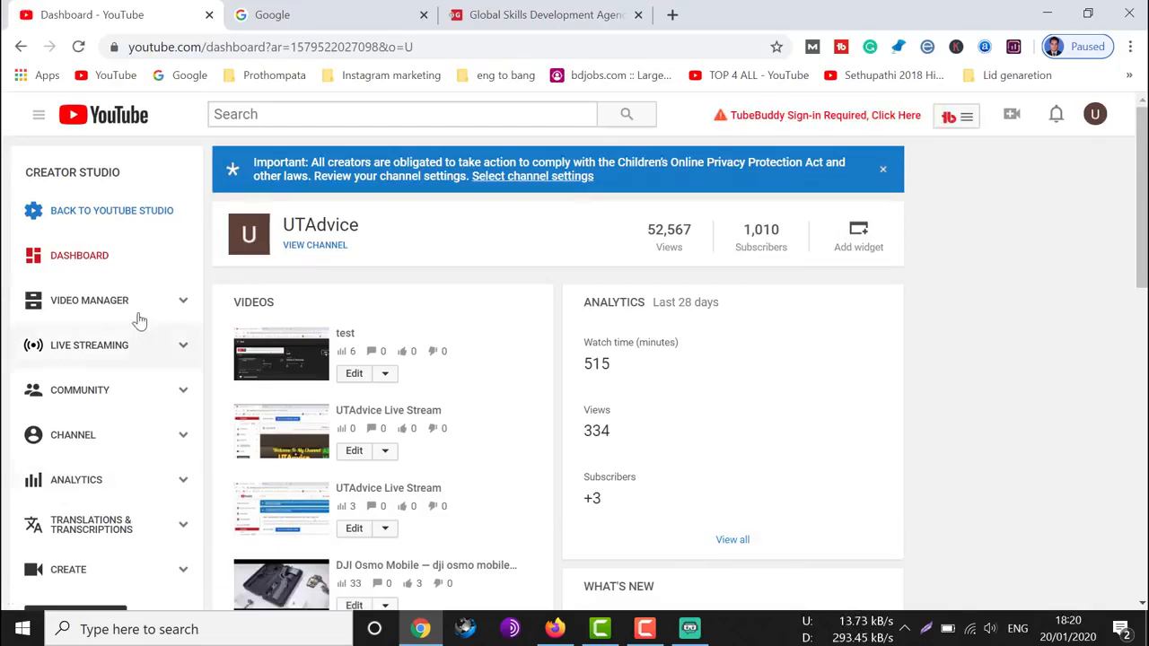
Check the Live streaming and Embed live streams entries in the channel's Status and Features
left_click(88, 446)
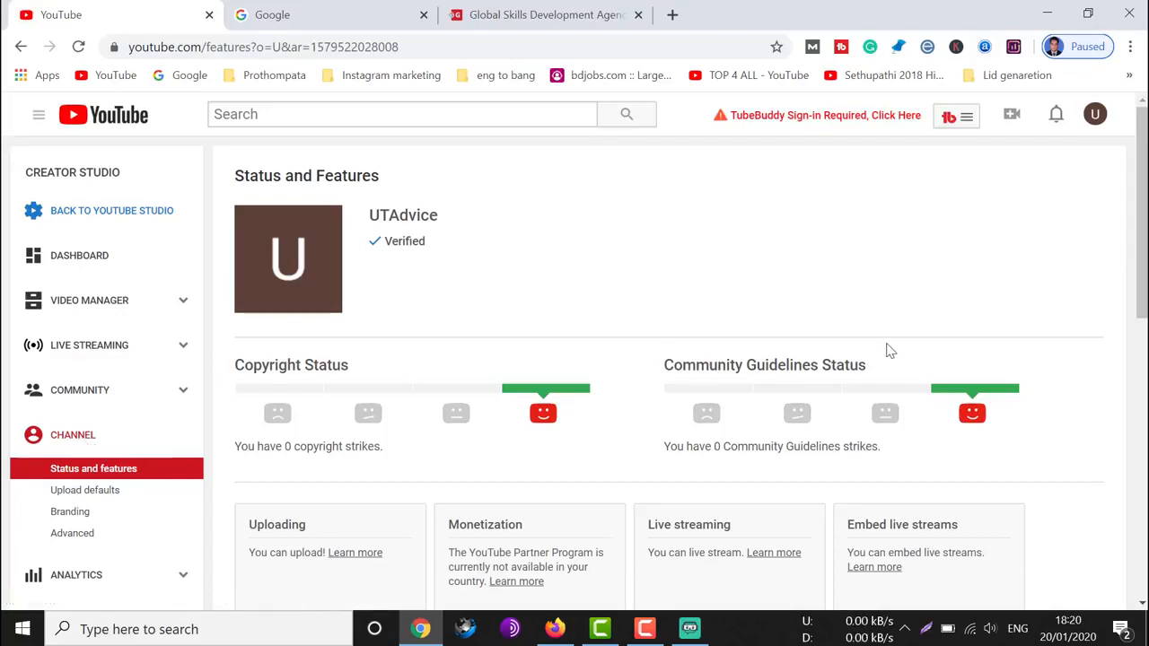
scroll(885, 351, "down", 3)
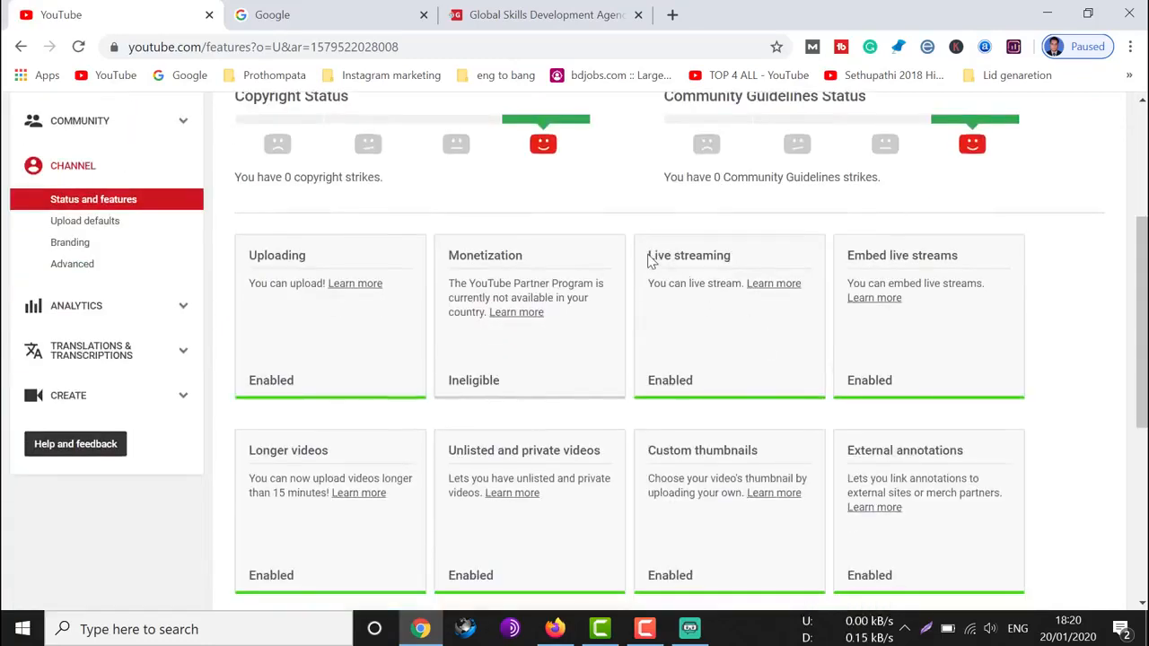
left_click_drag(648, 256, 763, 266)
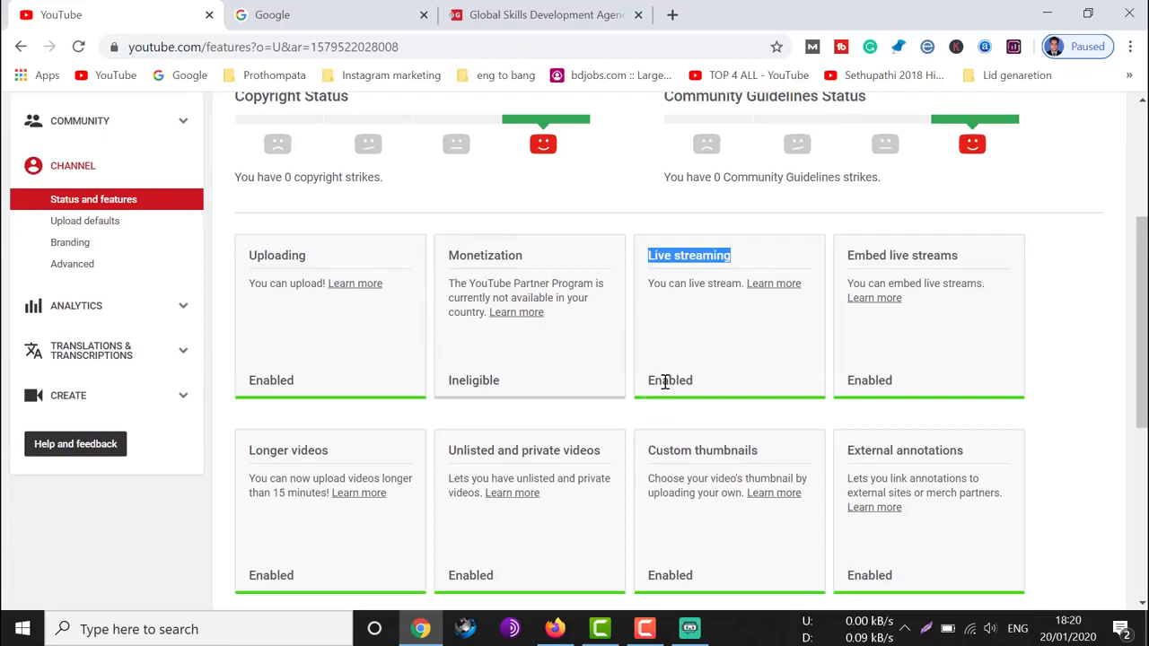
left_click_drag(843, 257, 969, 256)
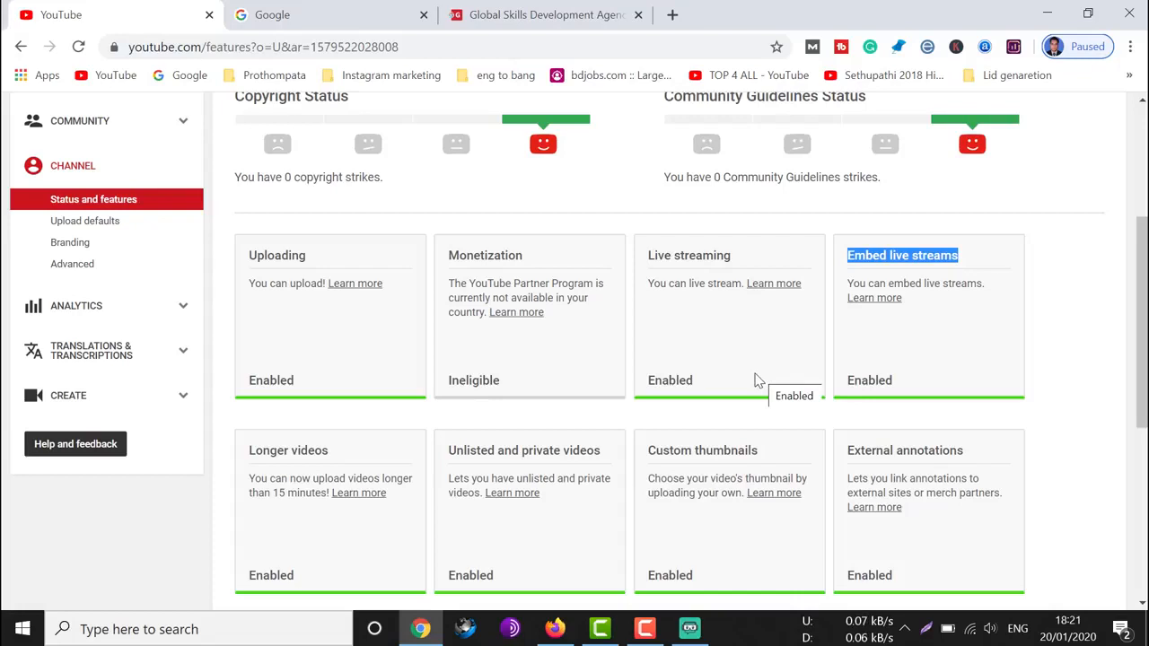
scroll(757, 380, "up", 3)
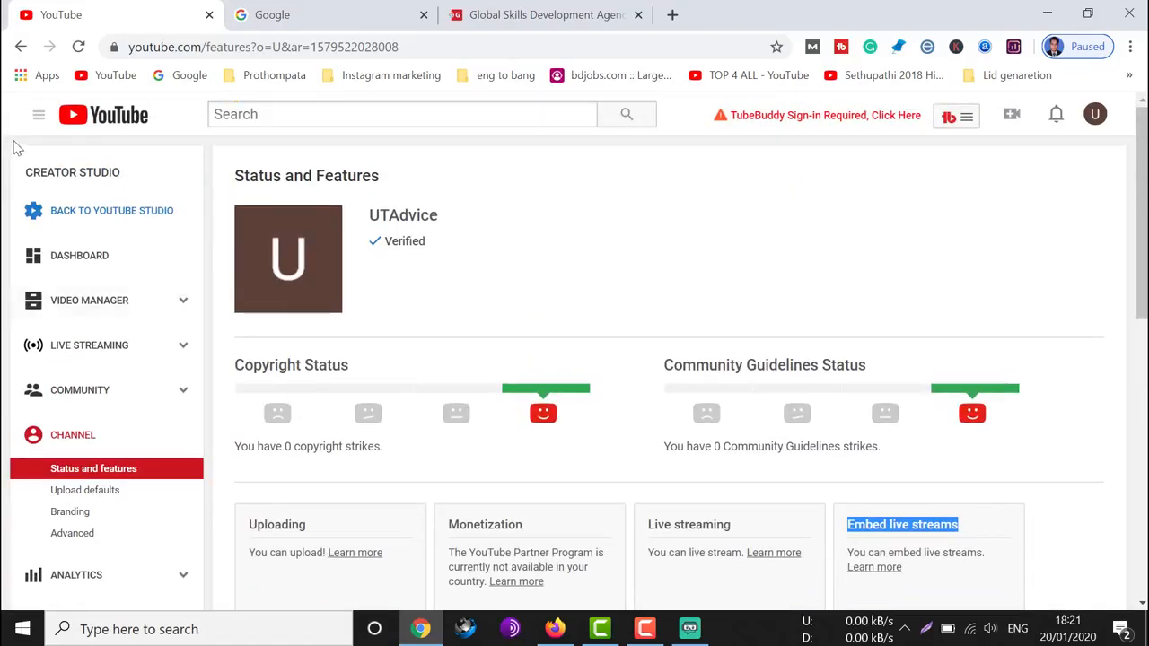
Return to YouTube Studio and locate the Go live option on the channel dashboard
left_click(115, 214)
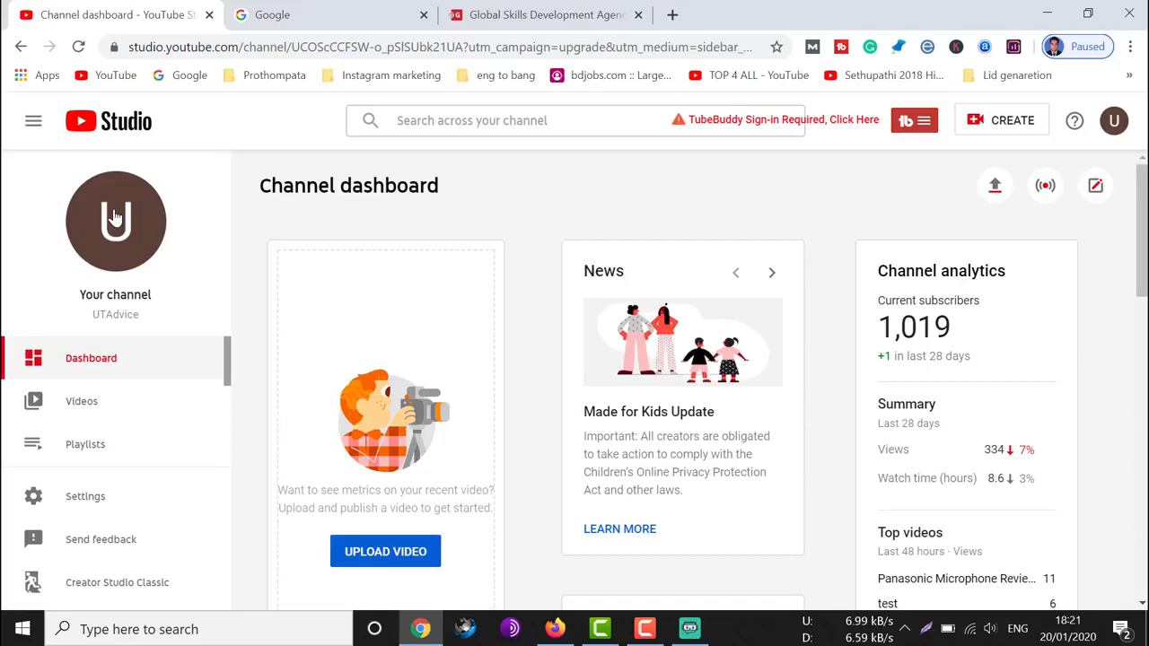
scroll(130, 399, "down", 1)
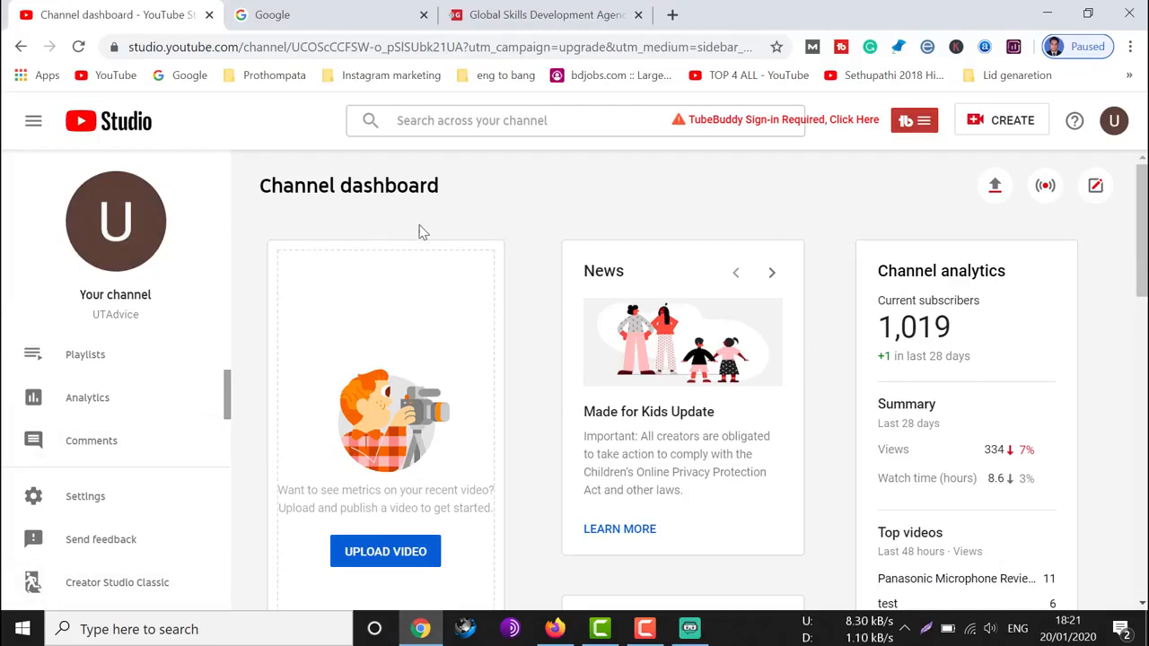
scroll(90, 449, "down", 2)
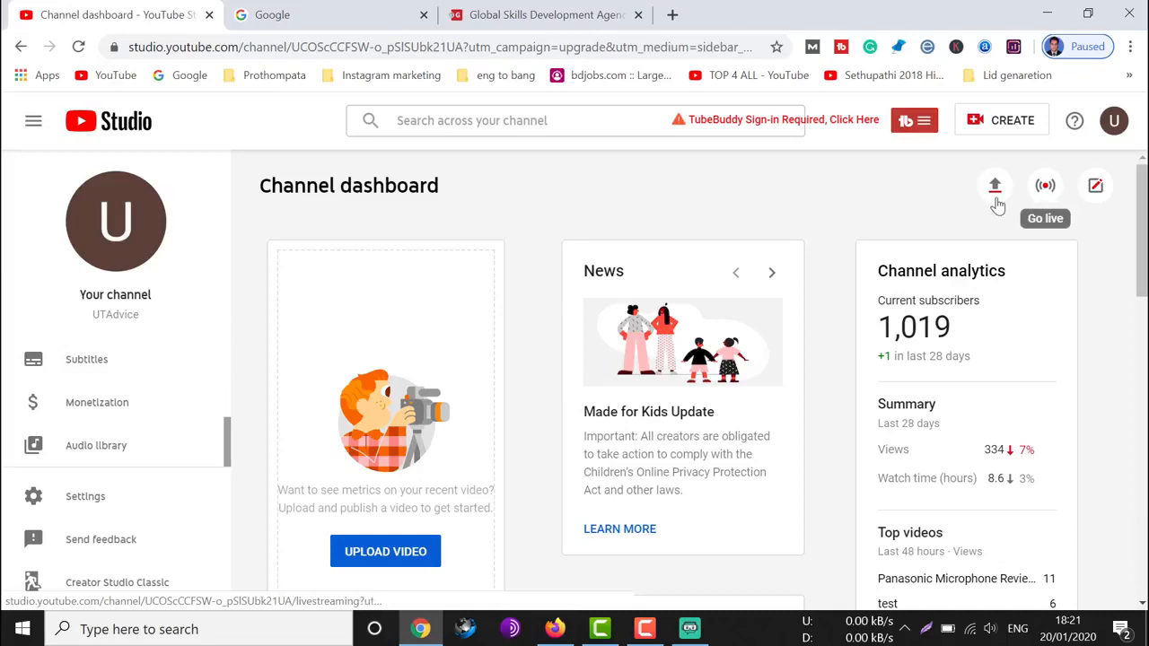
scroll(1058, 191, "up", 5)
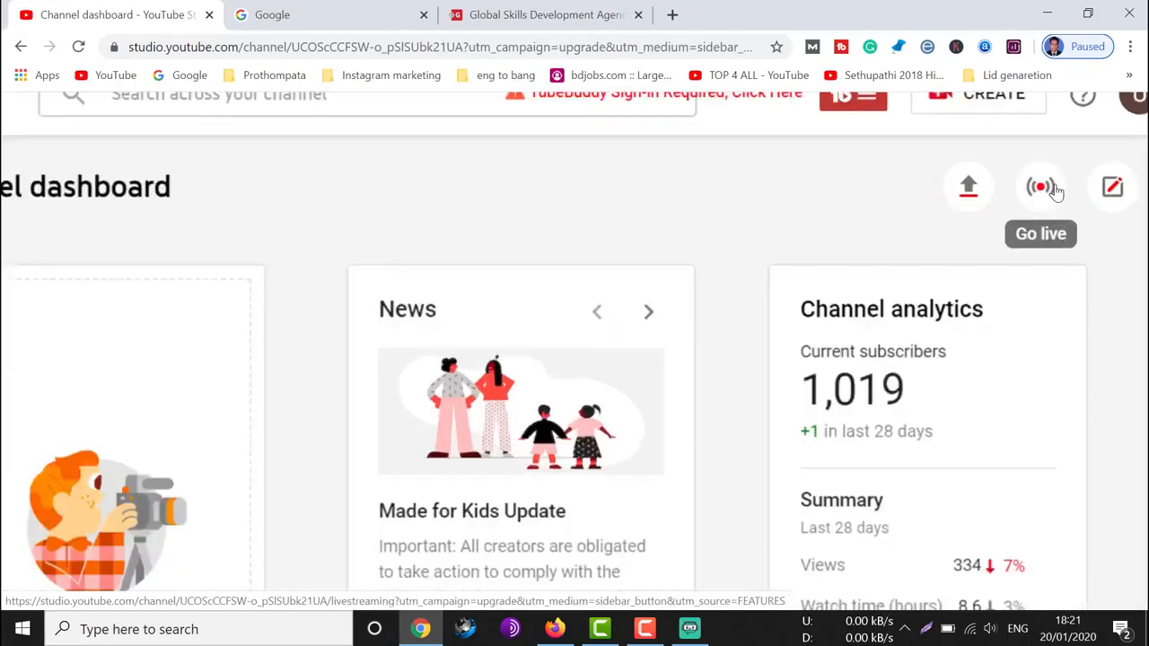
scroll(1057, 191, "down", 1)
scroll(1058, 191, "down", 4)
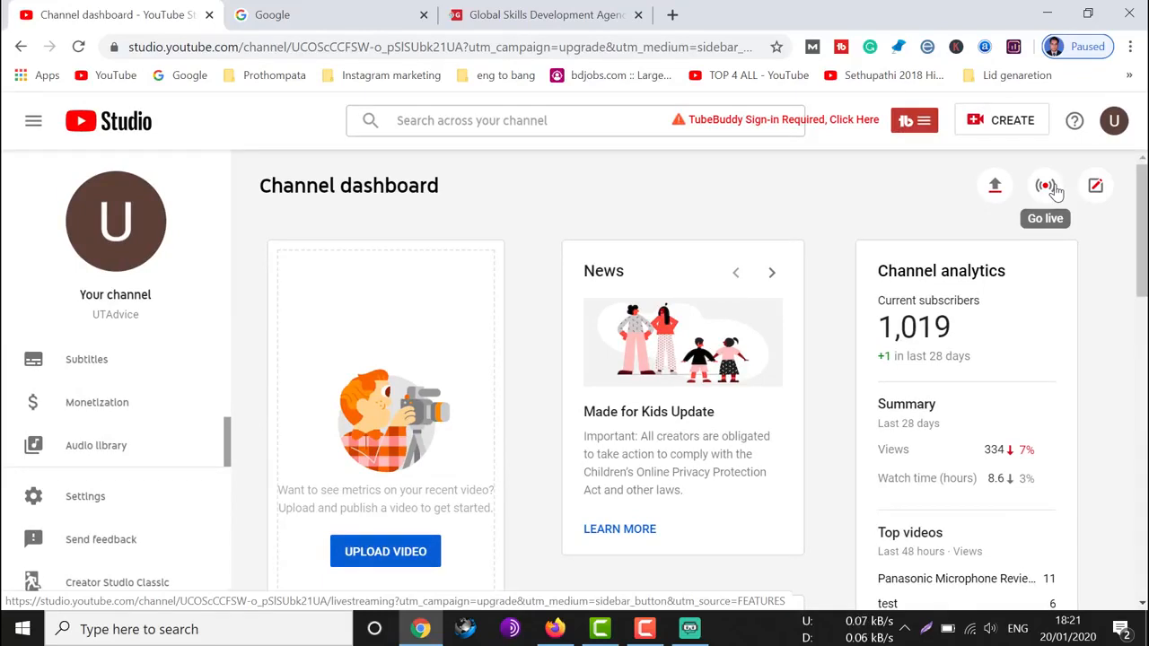
Switch to Streamlabs OBS and add a Display Capture source for Display 1 with cursor capture enabled
left_click(689, 630)
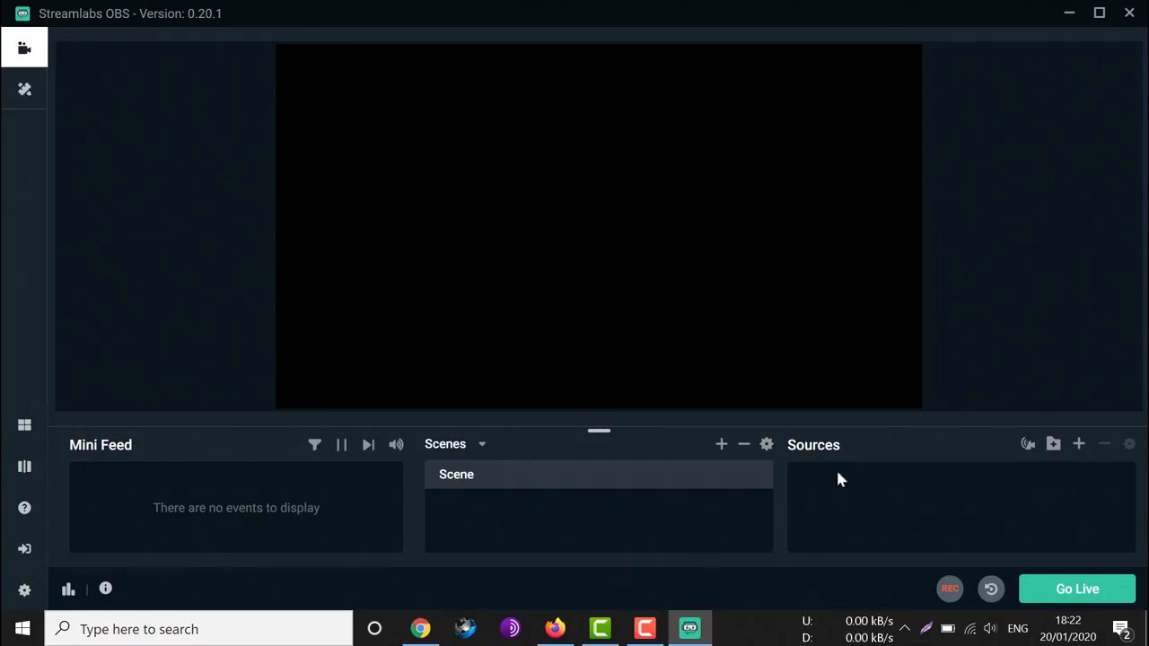
mouse_move(815, 449)
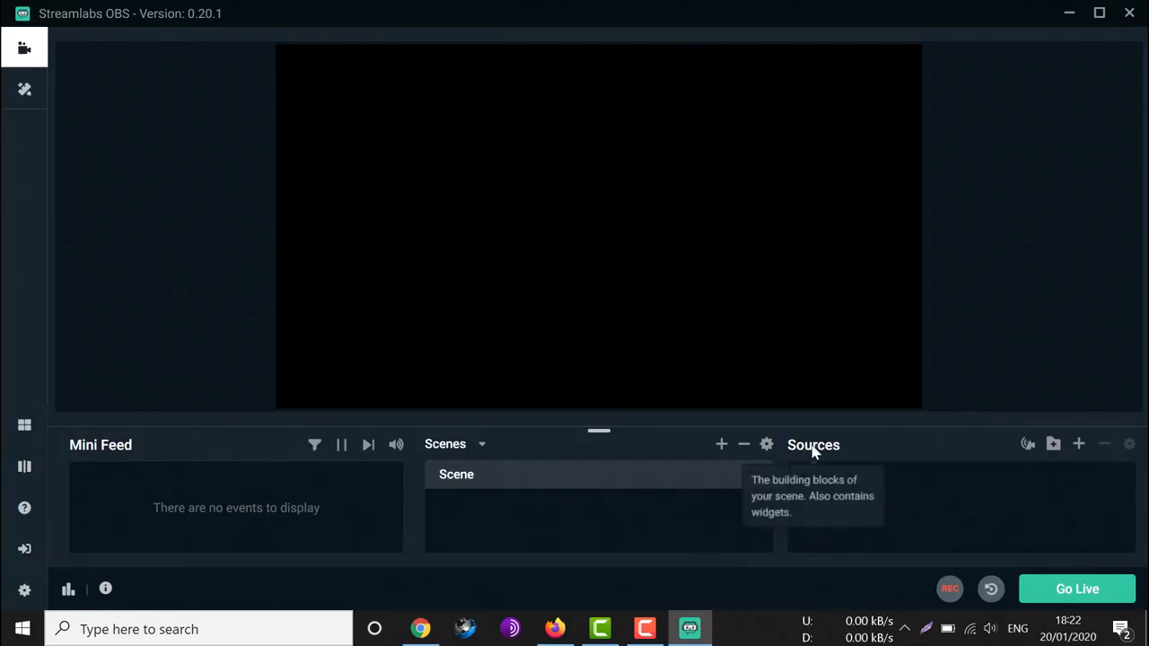
left_click(1079, 446)
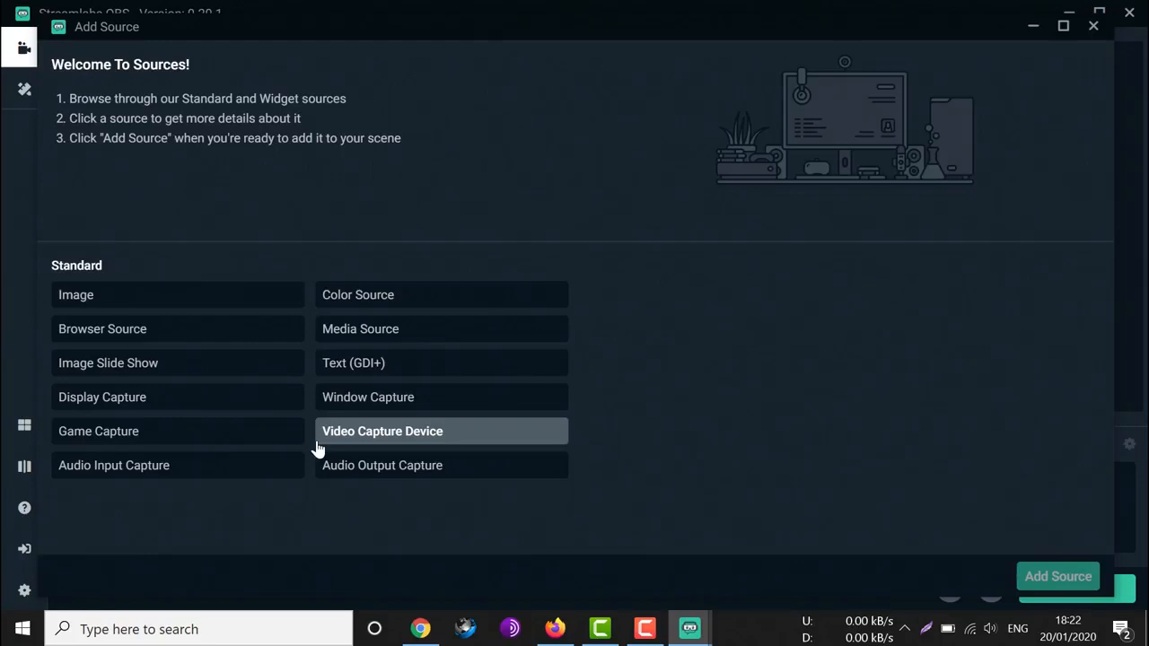
left_click(115, 408)
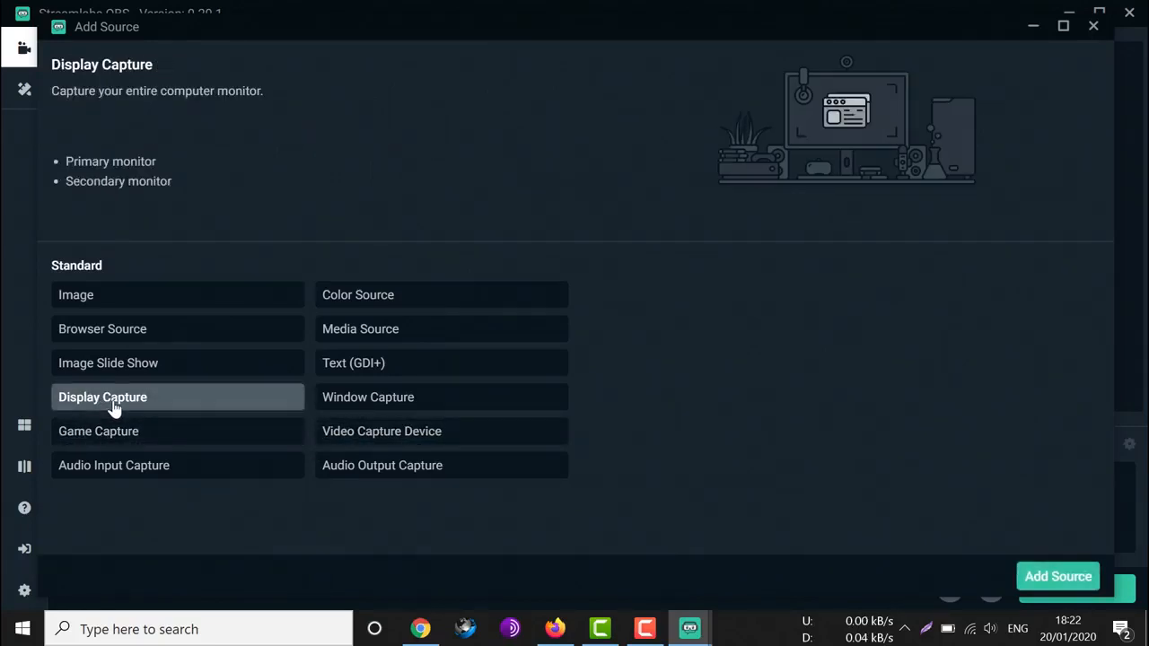
left_click(1048, 584)
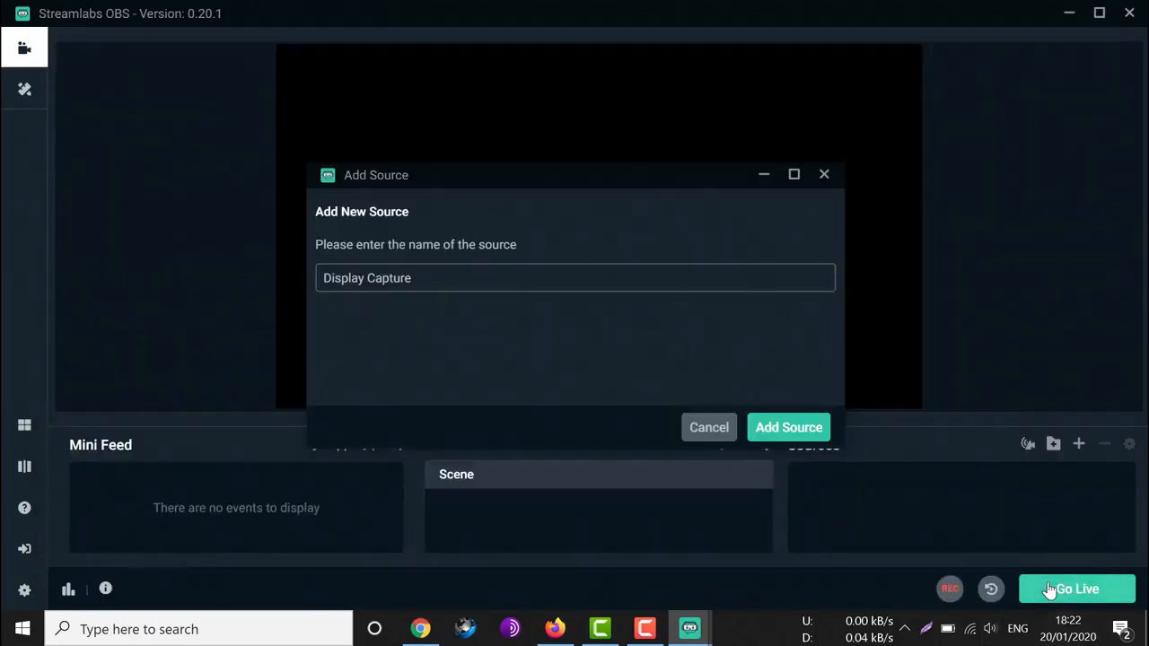
left_click(436, 278)
left_click(798, 436)
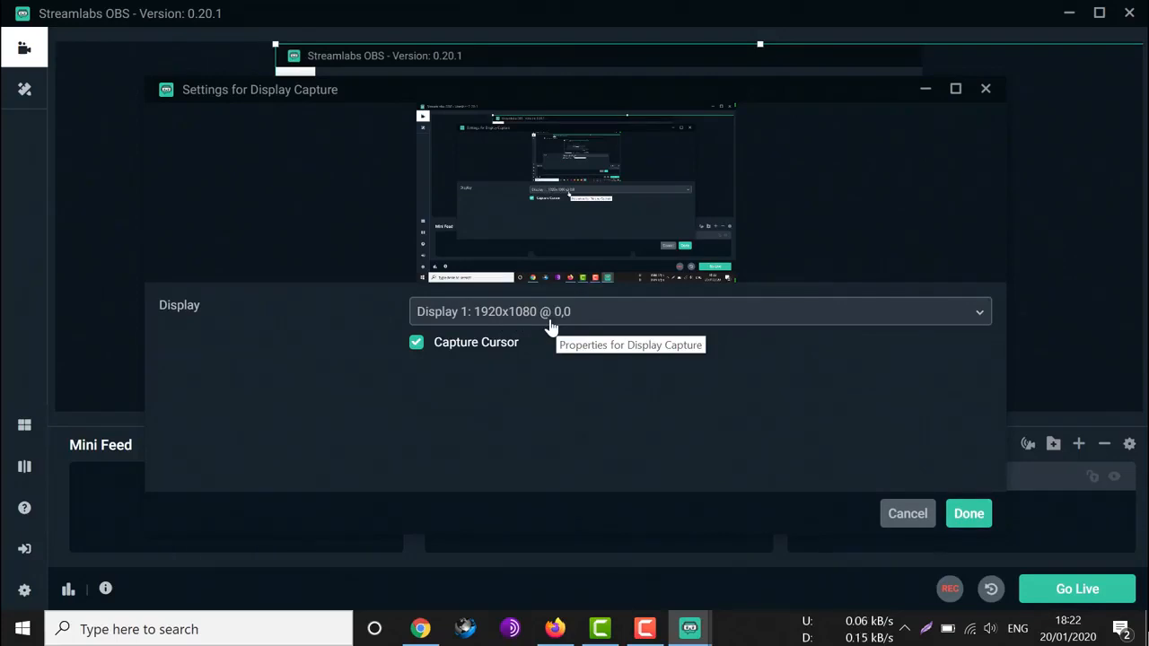
left_click(968, 514)
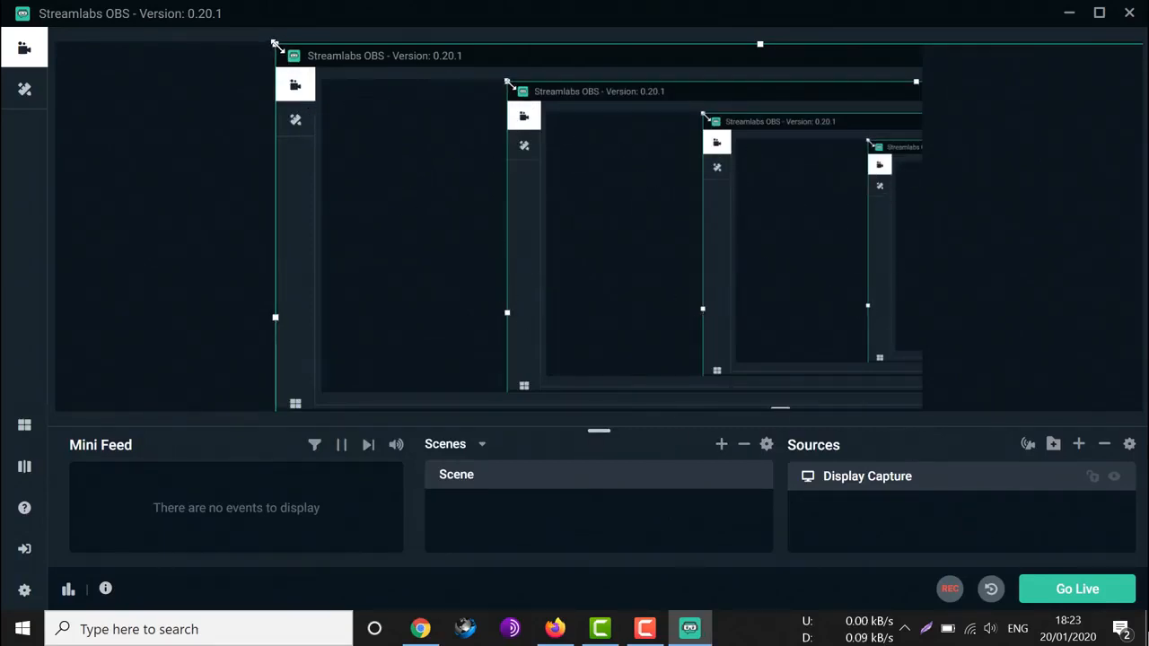
Resize and position the Display Capture source so that it fills the whole preview canvas
left_click_drag(275, 42, 569, 185)
left_click_drag(728, 273, 430, 132)
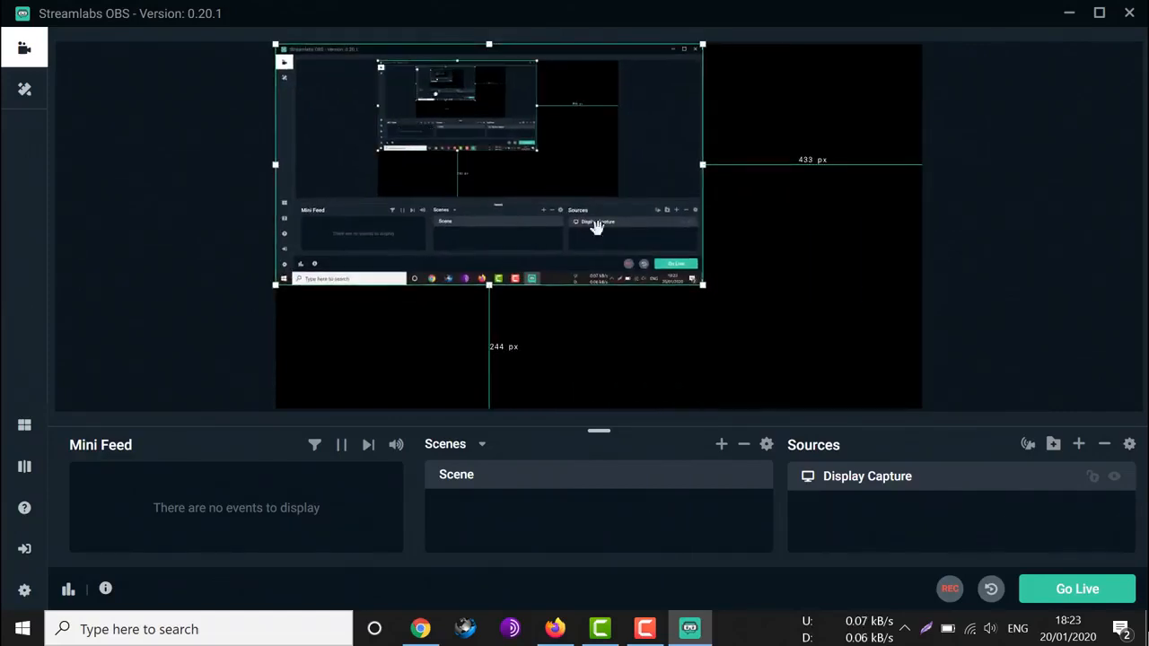
left_click_drag(706, 289, 812, 359)
left_click_drag(599, 361, 628, 476)
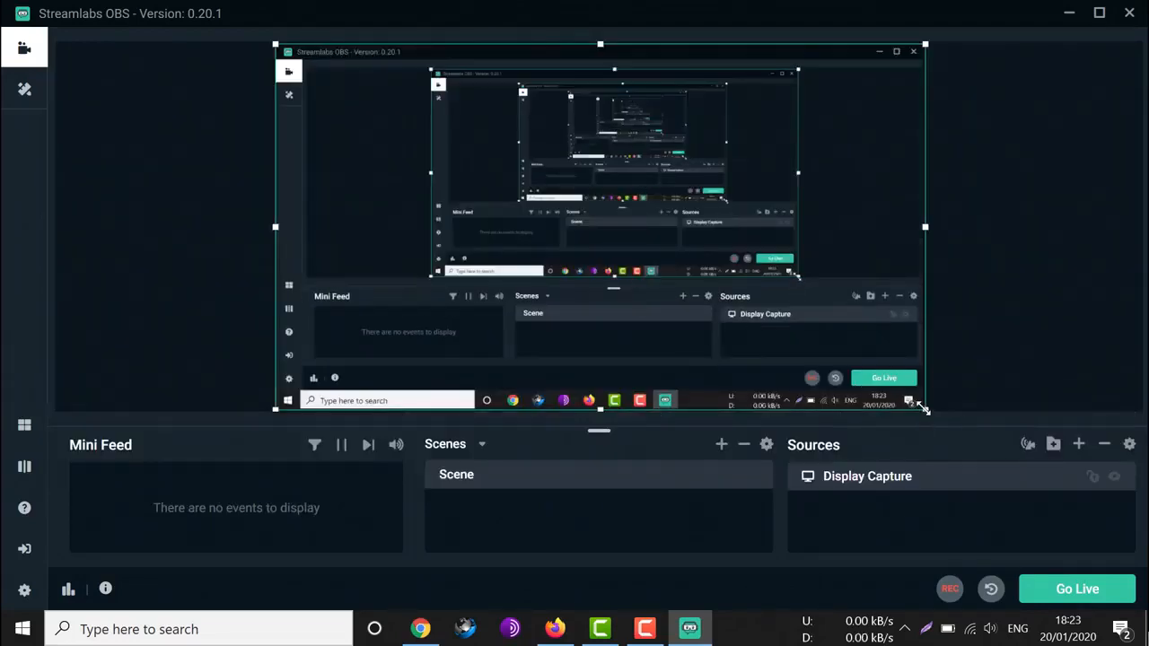
left_click_drag(926, 418, 963, 357)
left_click(963, 357)
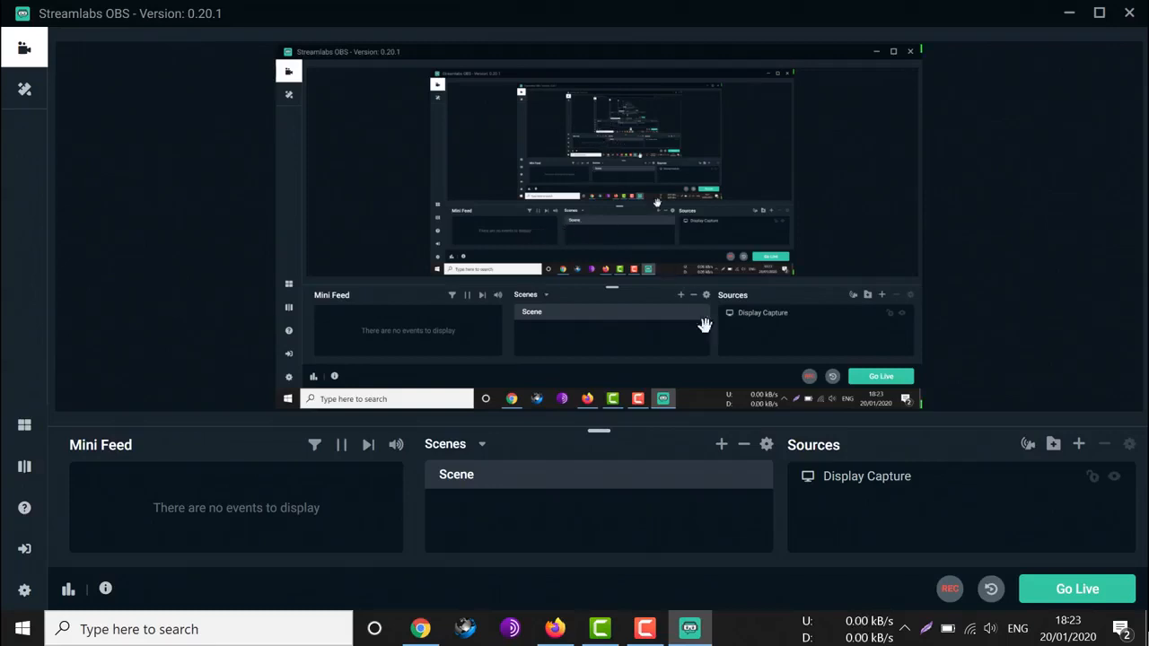
Switch back to YouTube Studio in Chrome, open Go live and choose a new stream instead of copying the previous one
left_click(421, 628)
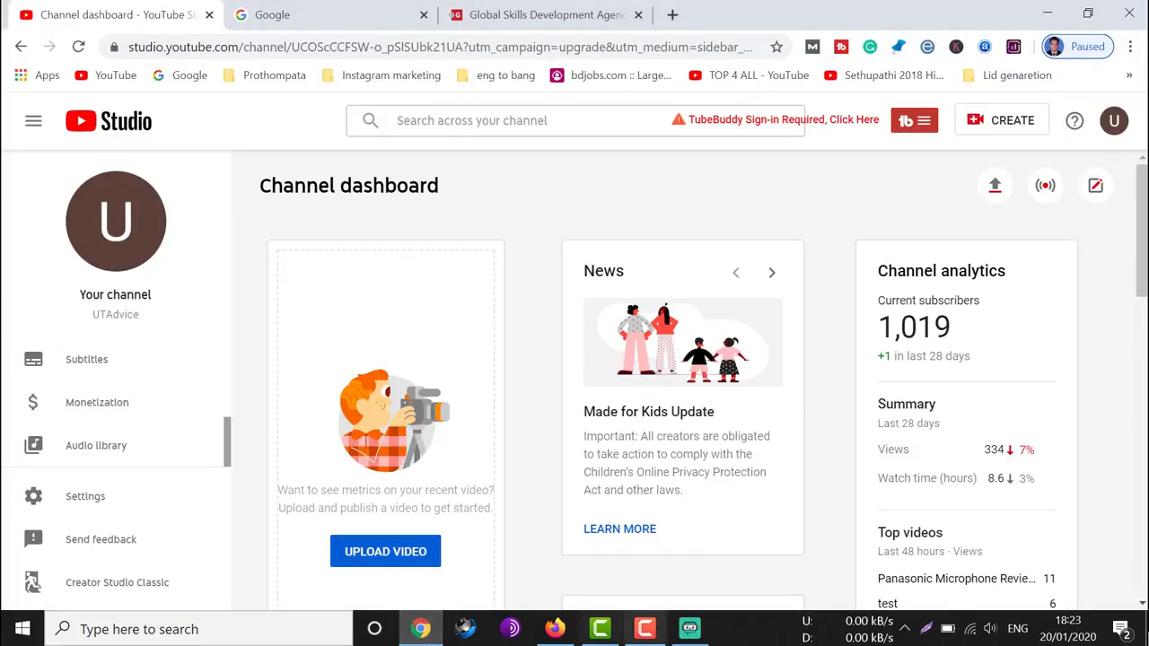
left_click(689, 629)
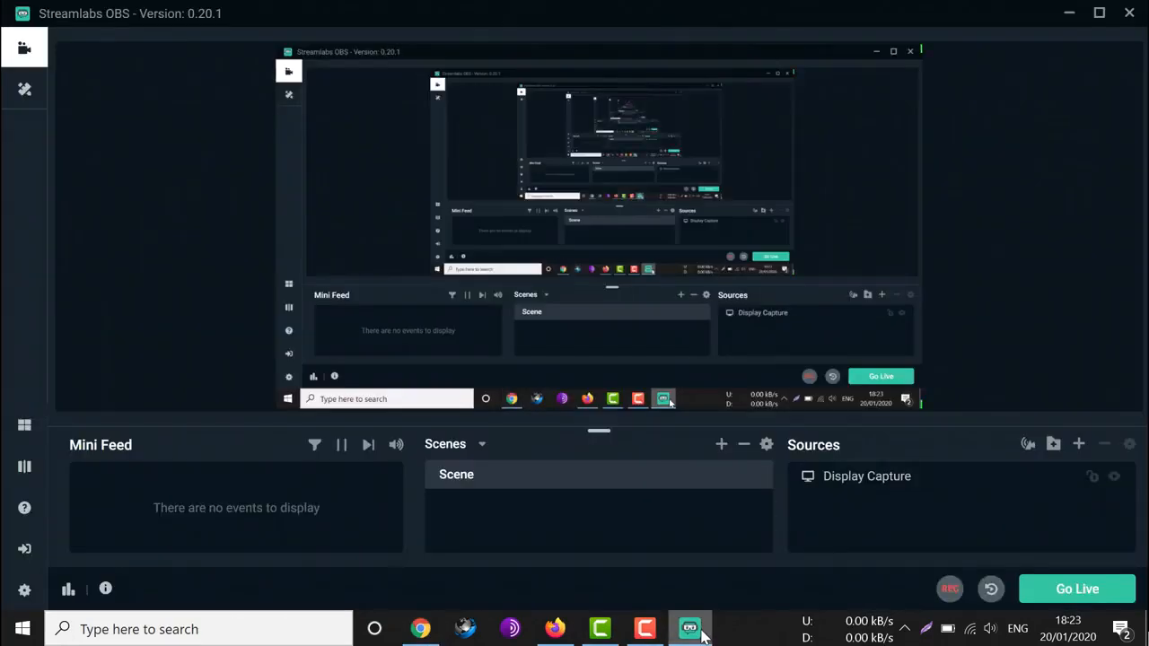
left_click(704, 634)
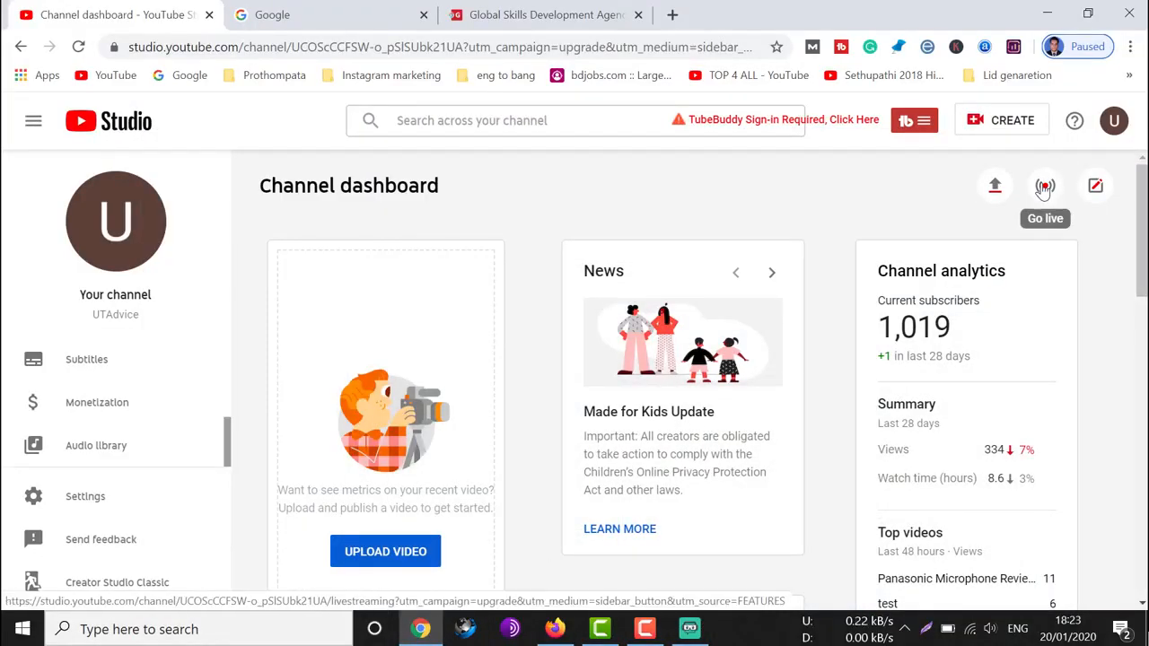
scroll(1042, 191, "up", 4)
scroll(1042, 191, "down", 3)
scroll(1044, 190, "down", 2)
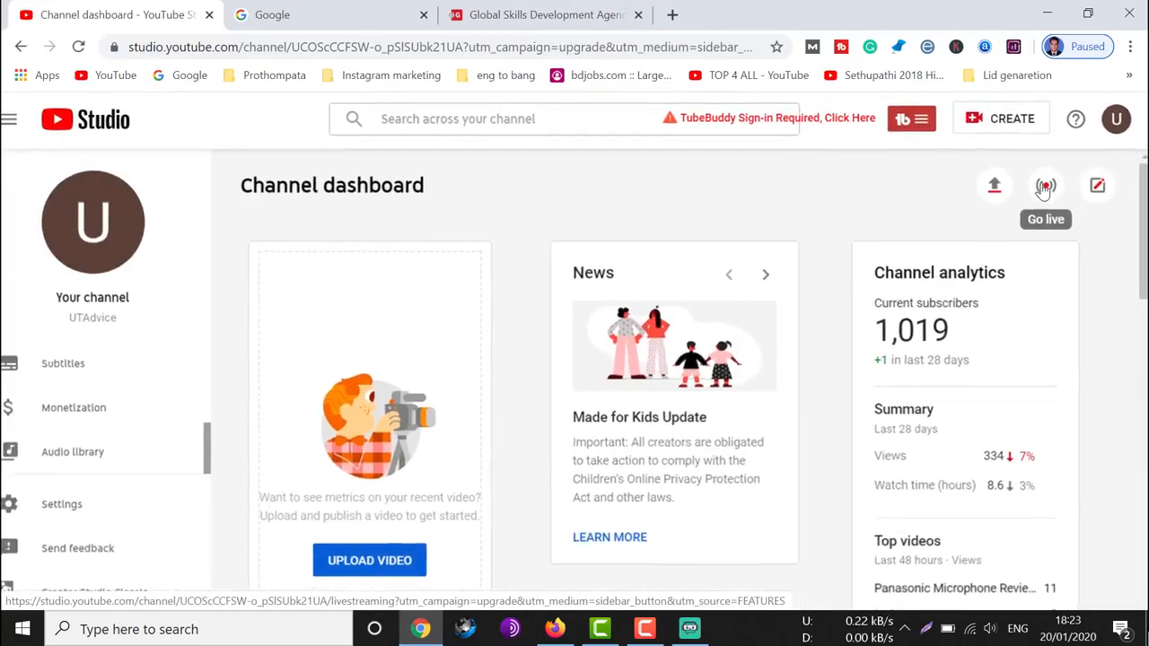
left_click(1044, 186)
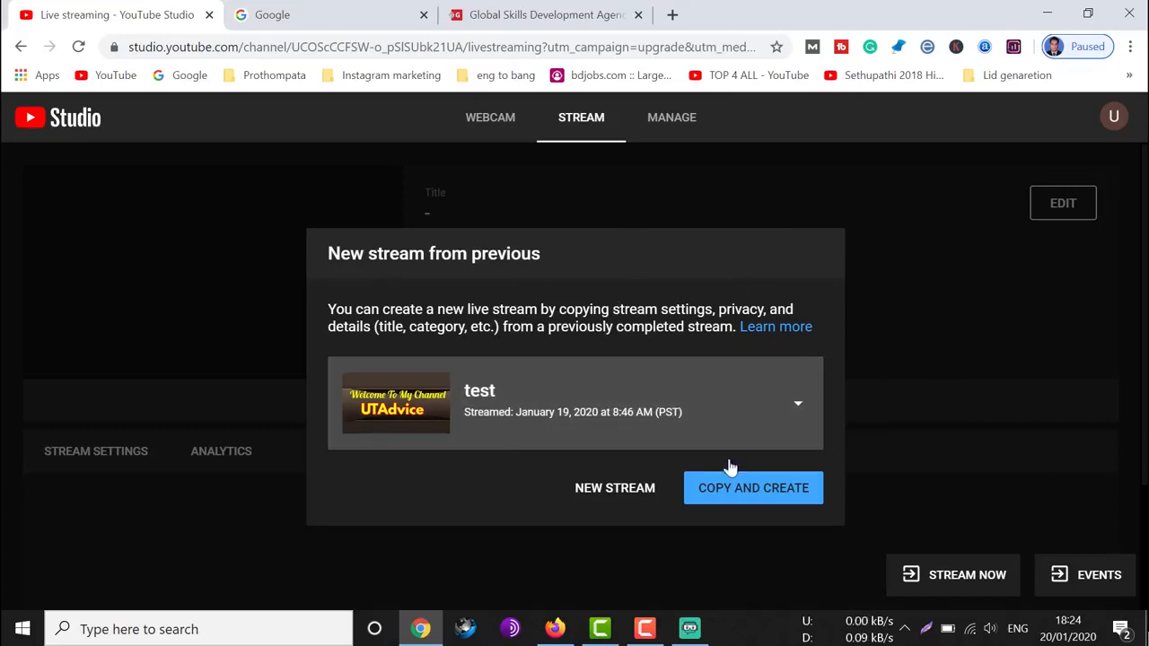
left_click(610, 499)
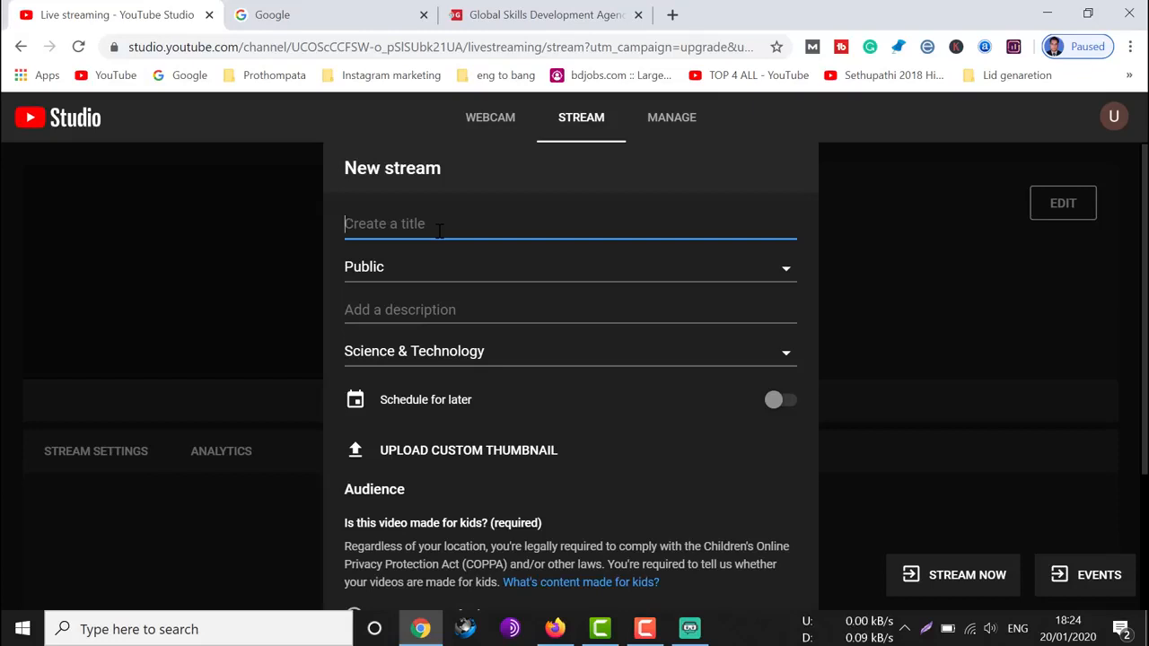
Title the new stream "Test Stream" and set its visibility to Public
type("Ho")
key("BackSpace")
key("BackSpace")
type("Teat")
key("BackSpace")
key("BackSpace")
type("st ")
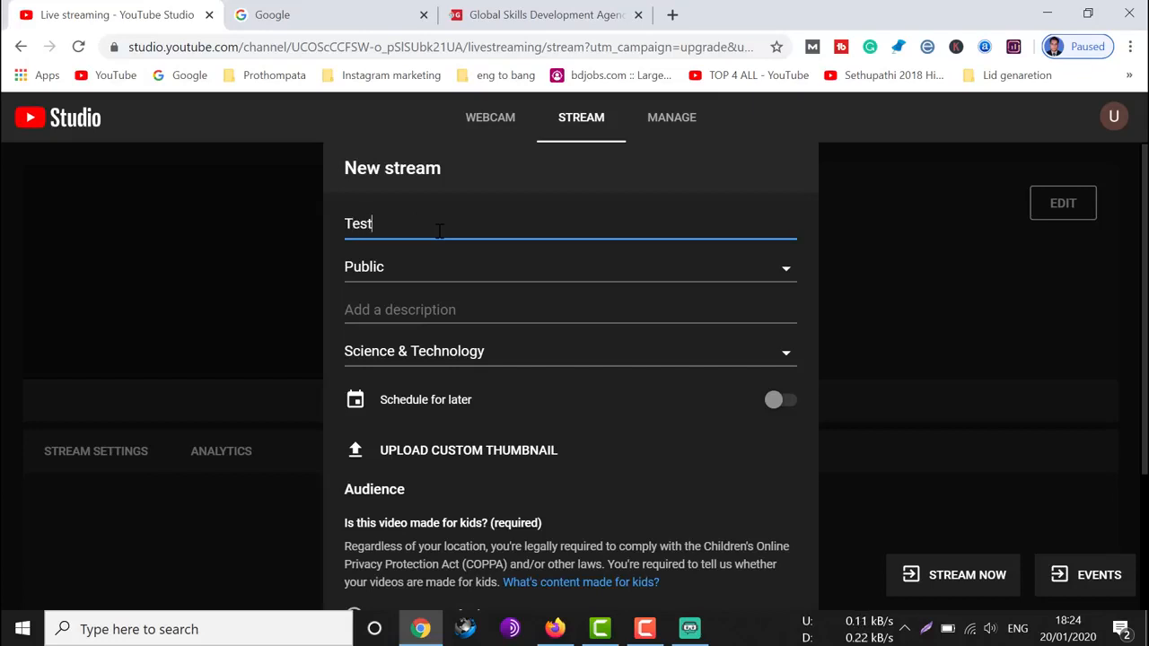
type("Stream")
left_click(569, 269)
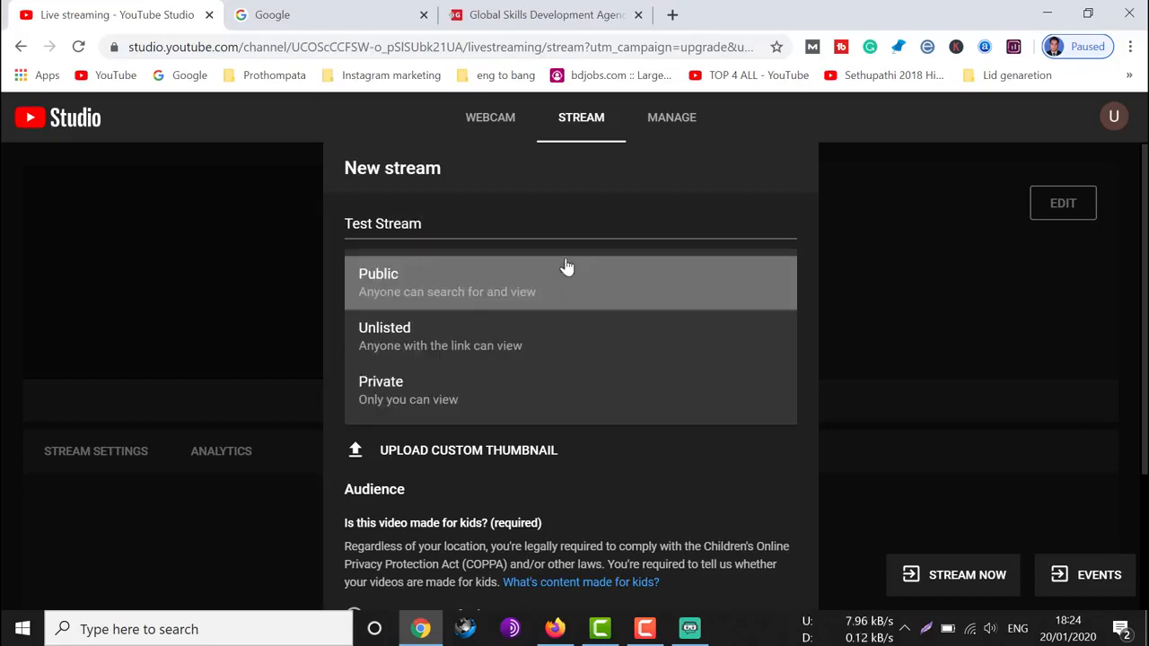
left_click(505, 291)
scroll(438, 289, "down", 1)
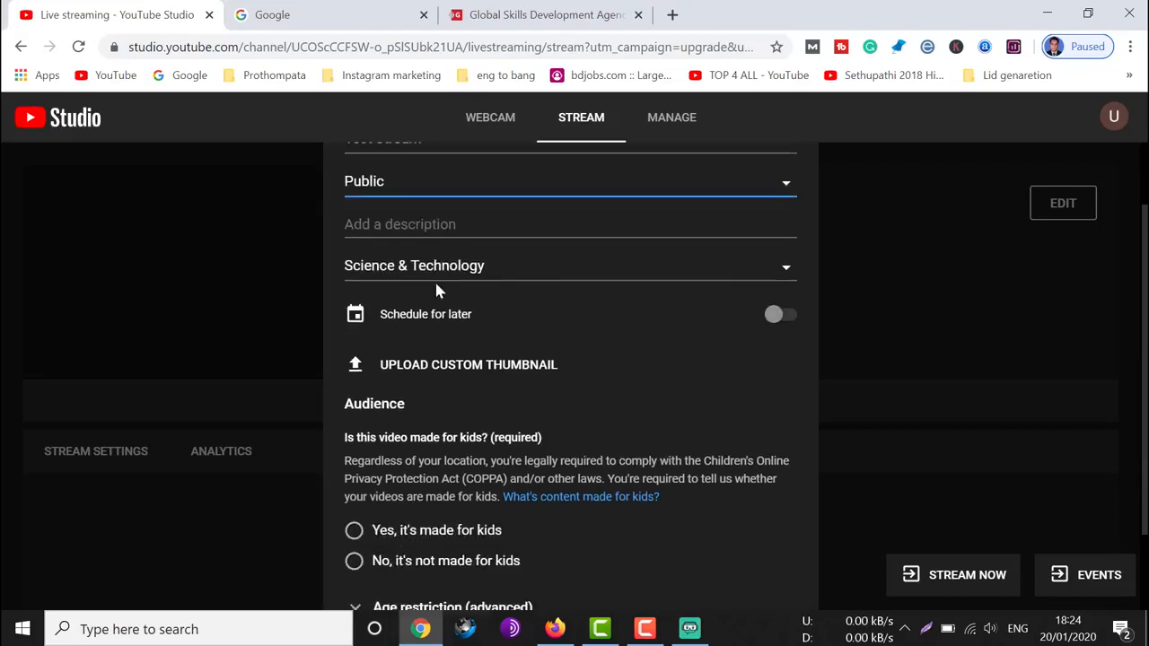
Copy the stream title "Test Stream" into the description of the new stream
key("Tab")
scroll(510, 264, "up", 1)
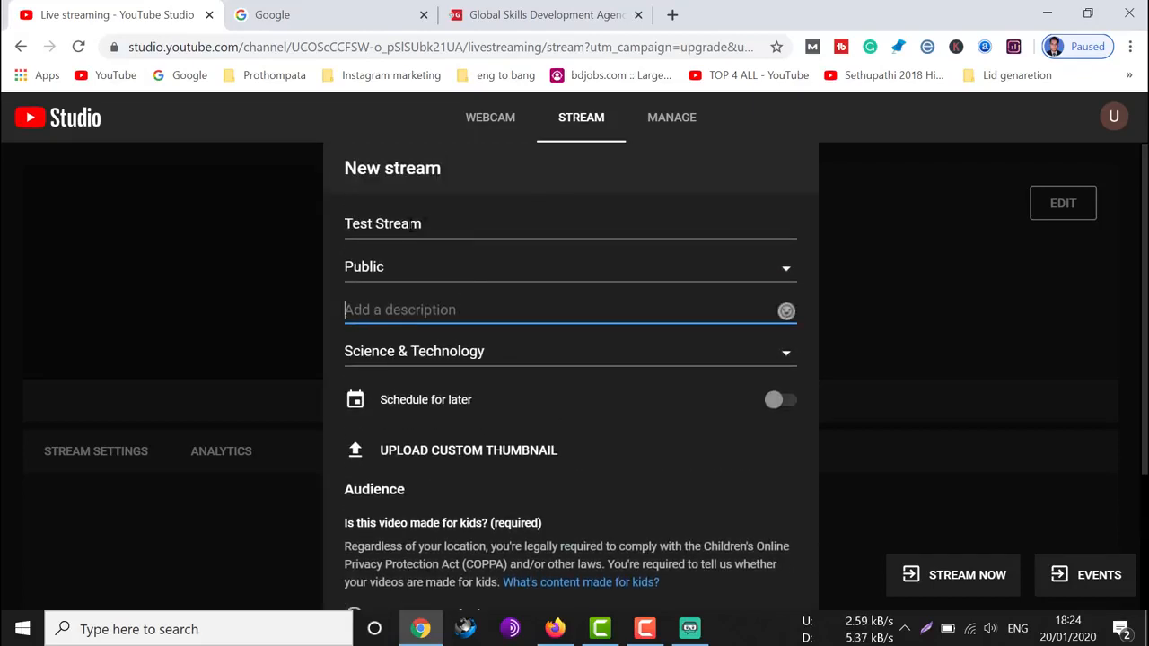
triple_click(412, 224)
key("ctrl+c")
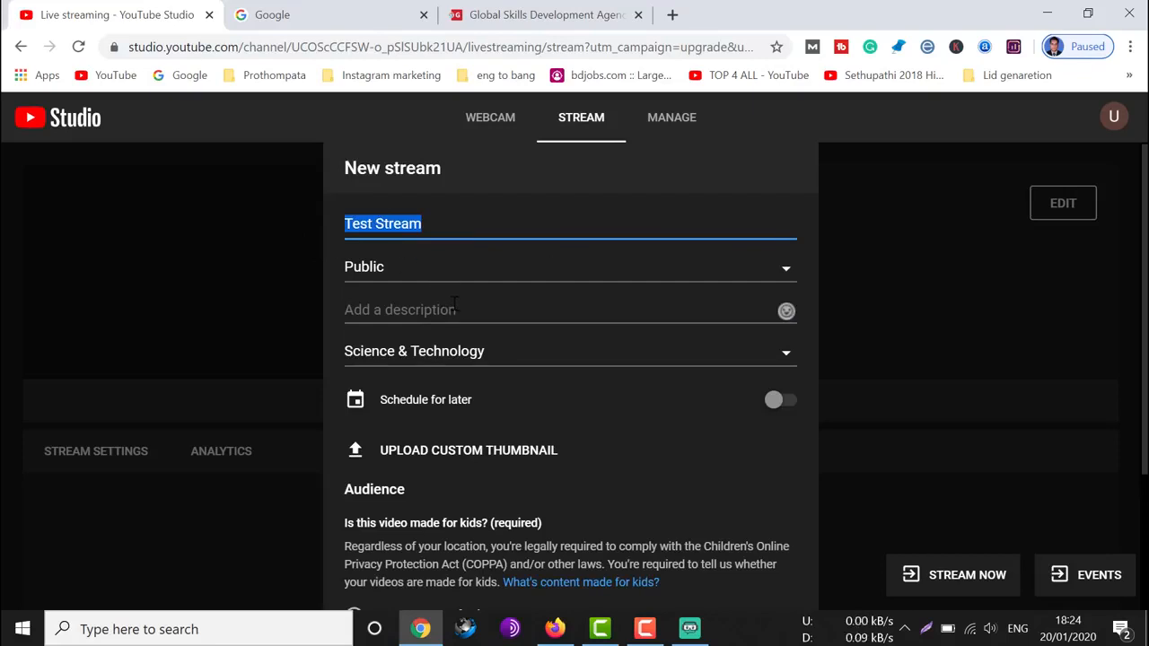
left_click(451, 308)
key("ctrl+v")
Choose Science & Technology as the new stream's category
scroll(652, 318, "down", 1)
scroll(652, 319, "down", 1)
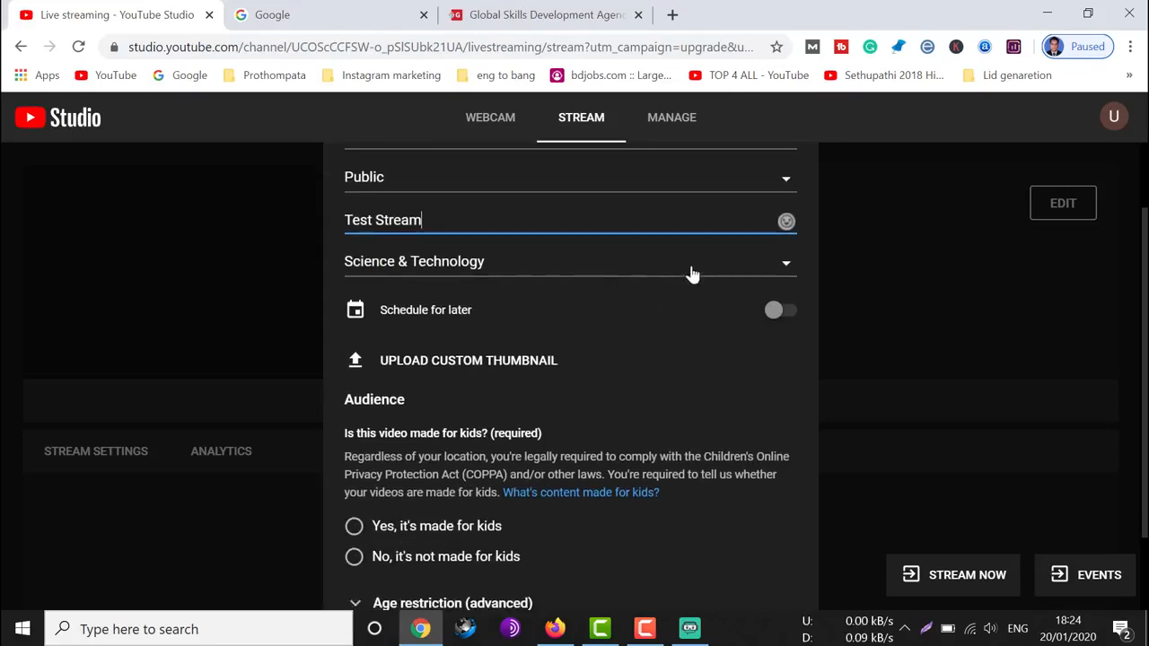
left_click(691, 272)
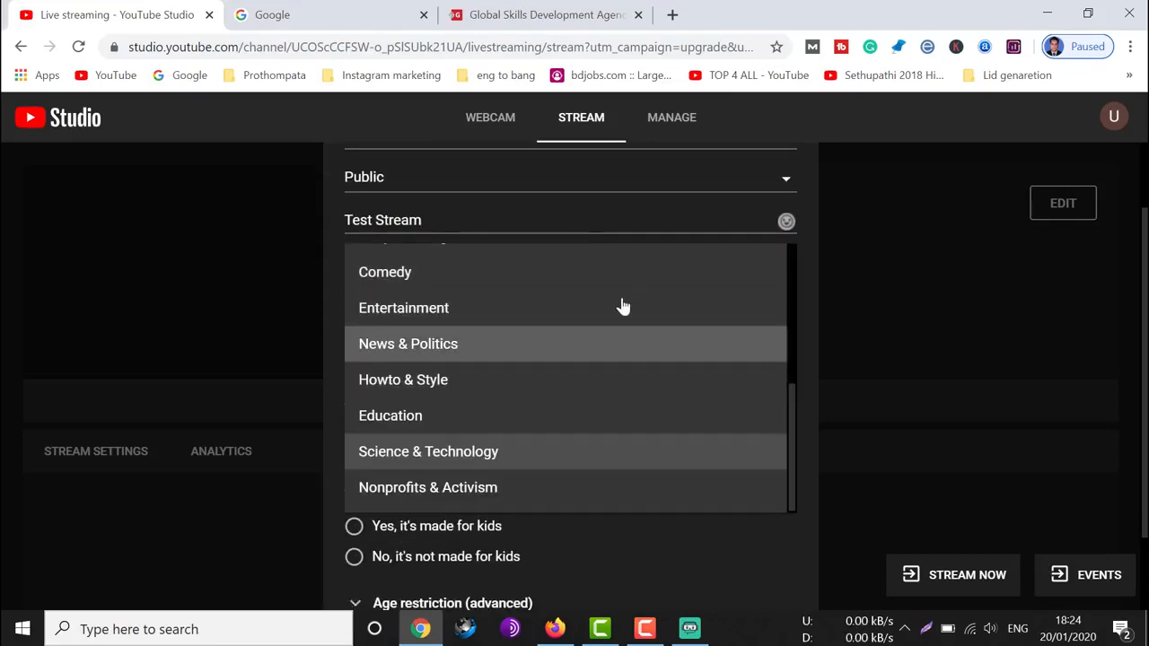
left_click(512, 459)
scroll(727, 308, "up", 1)
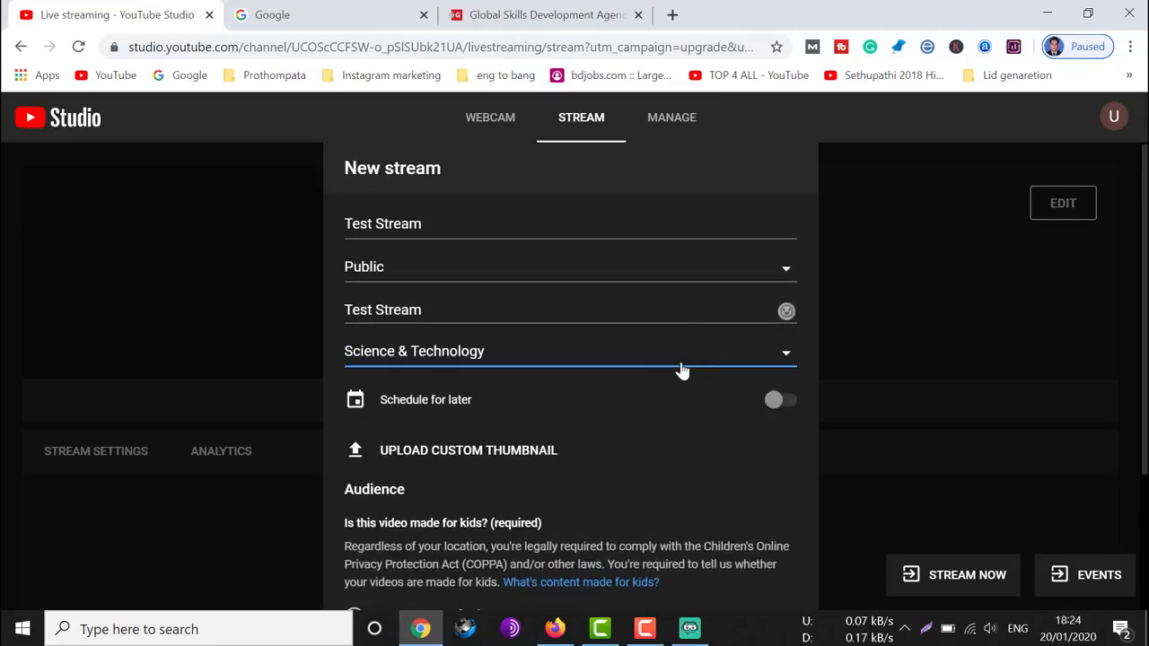
Upload the red and white YouTube Marketing image from the Desktop folder as the stream's custom thumbnail
scroll(682, 371, "down", 1)
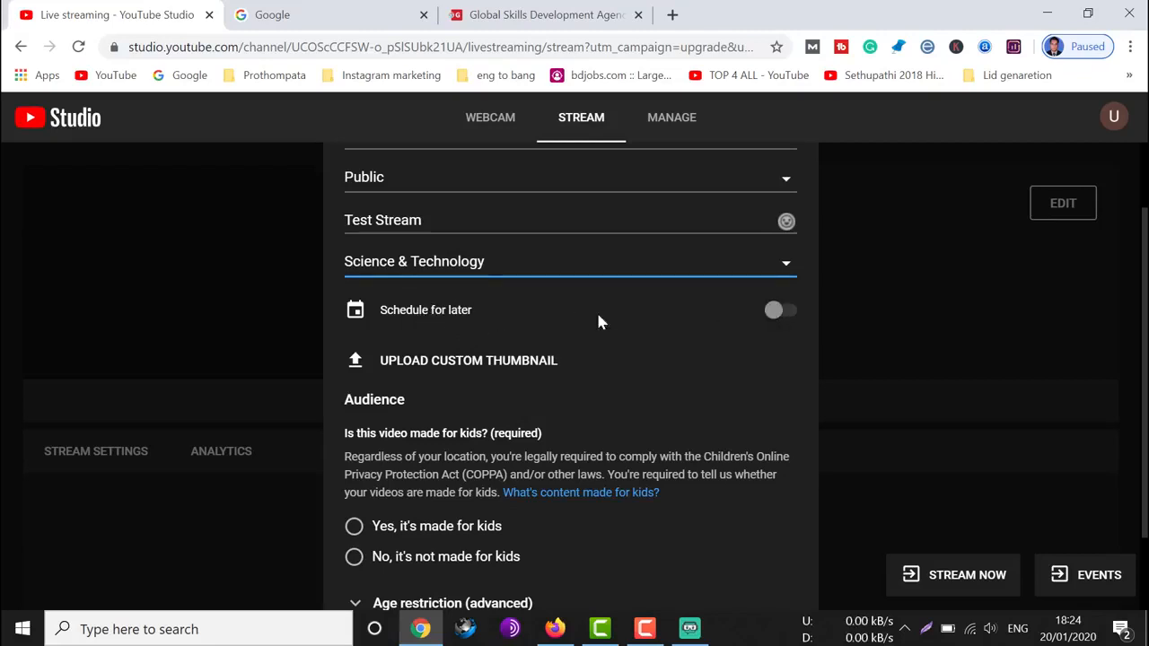
scroll(449, 332, "down", 1)
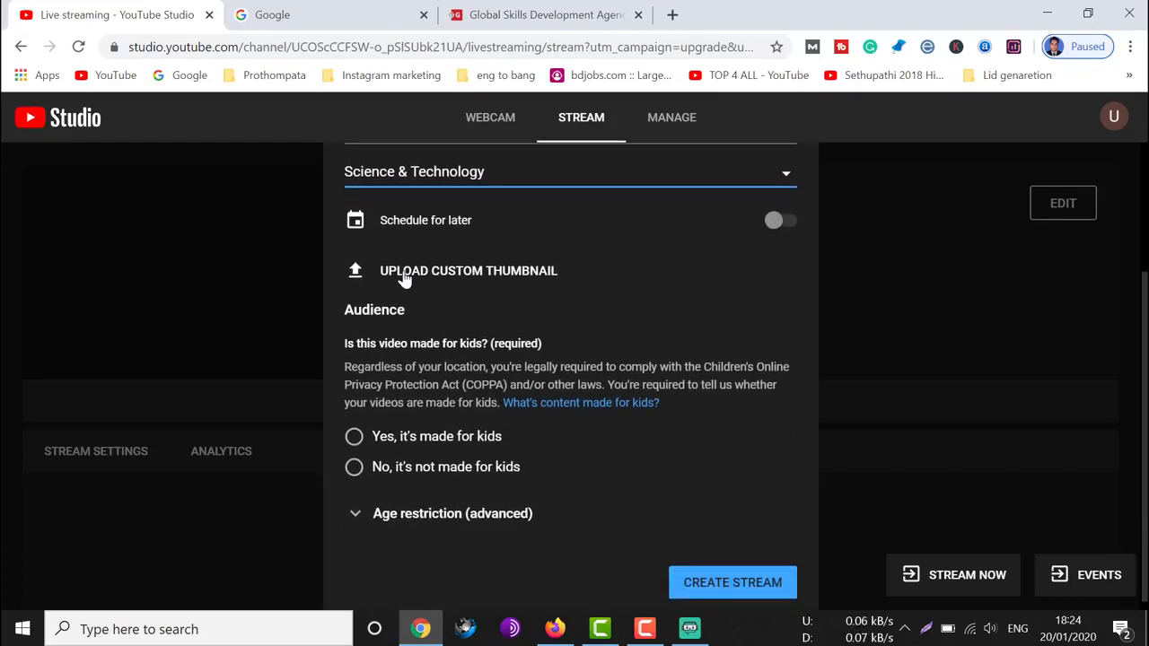
left_click(404, 279)
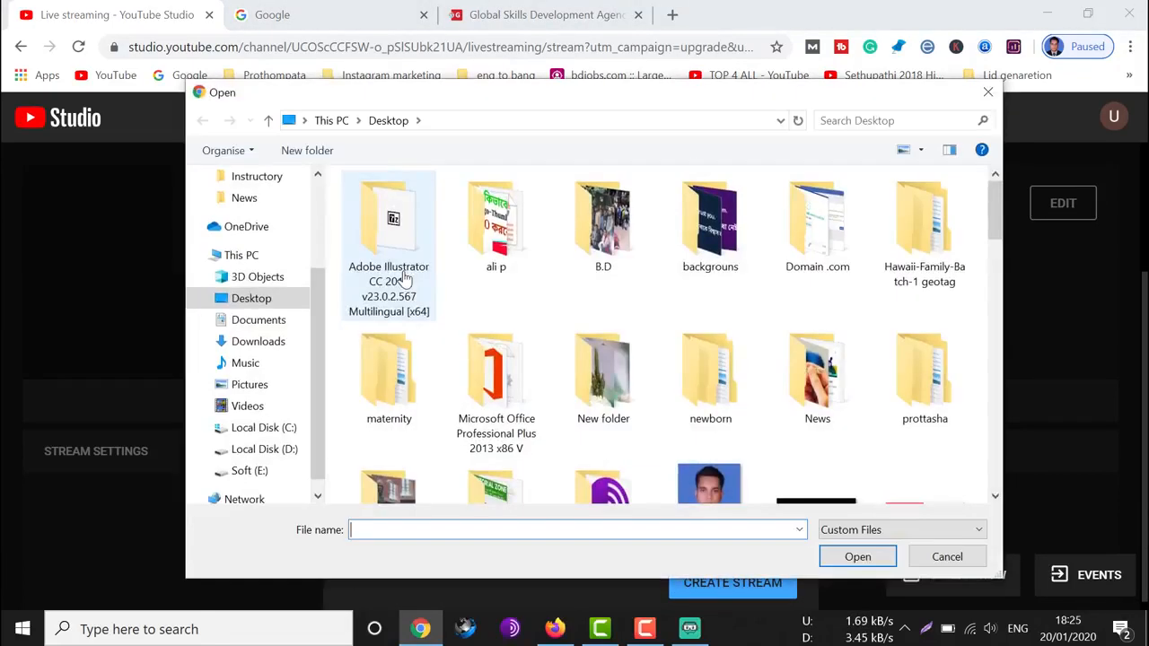
scroll(916, 354, "down", 4)
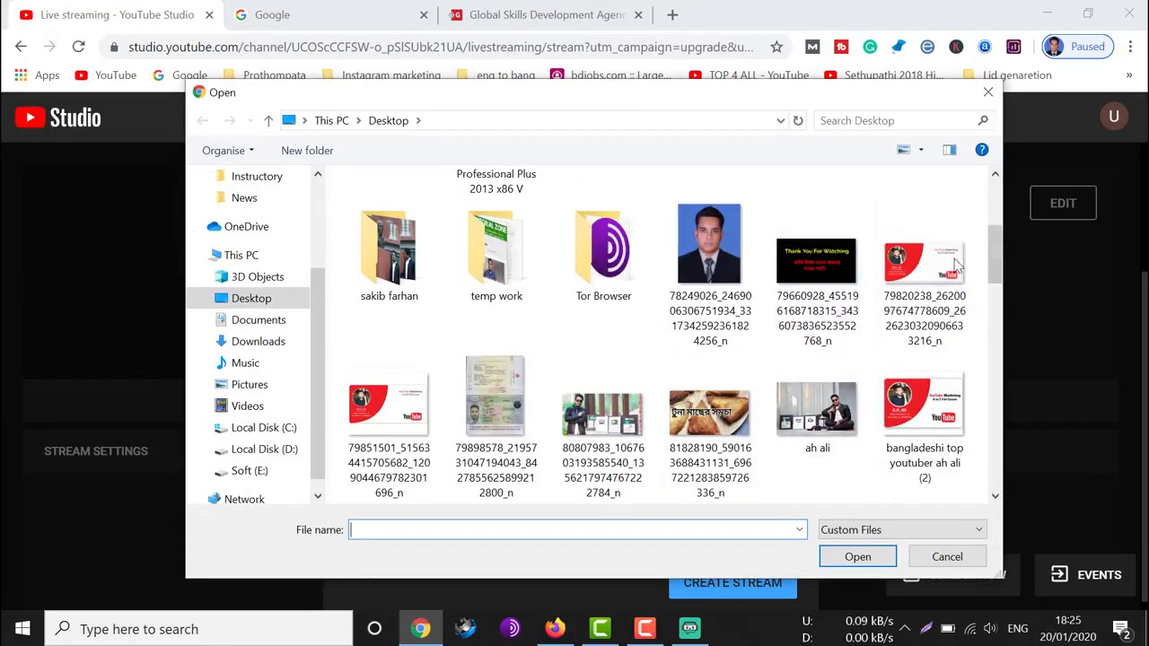
double_click(911, 258)
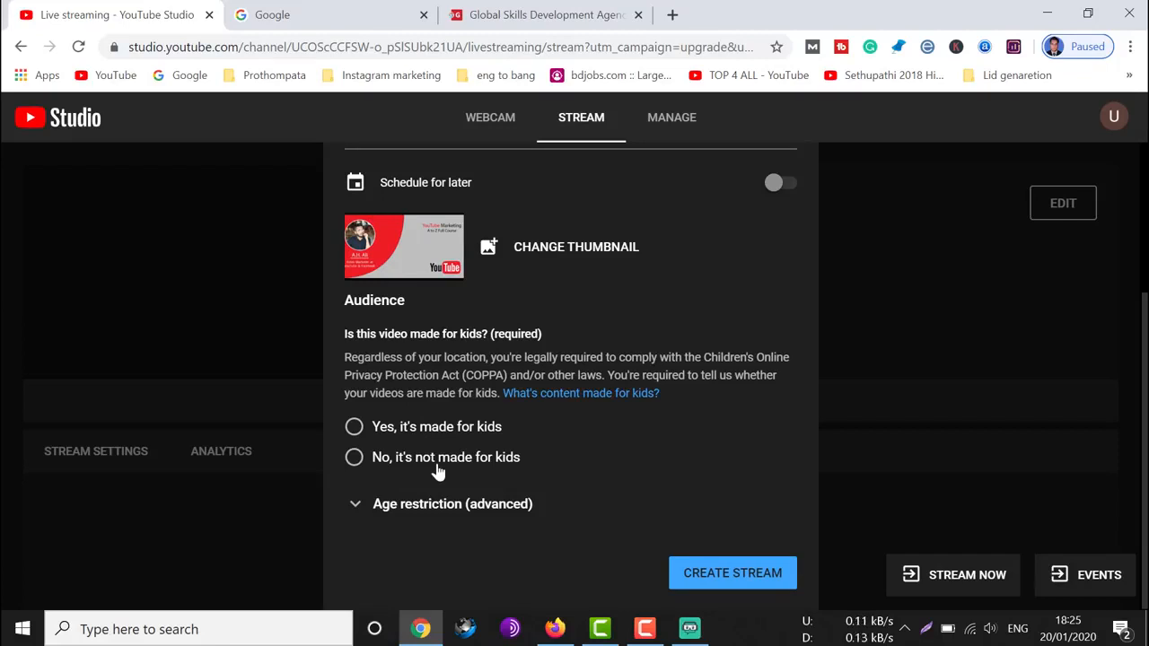
Mark the stream as not made for kids and create it
left_click(353, 460)
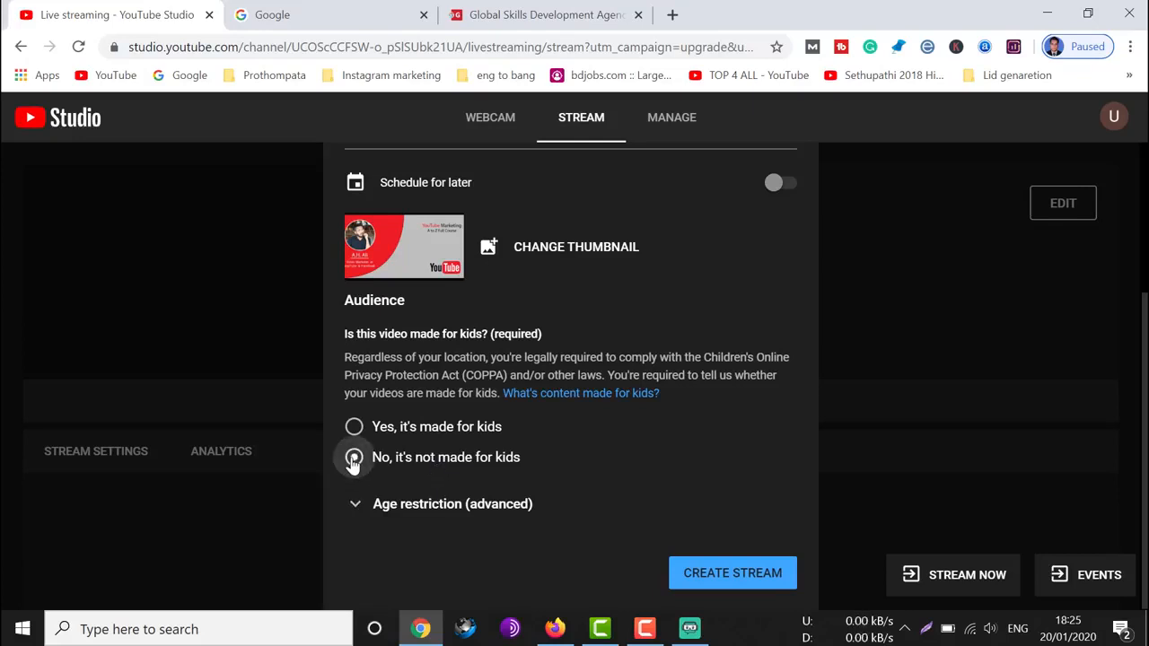
scroll(679, 464, "up", 1)
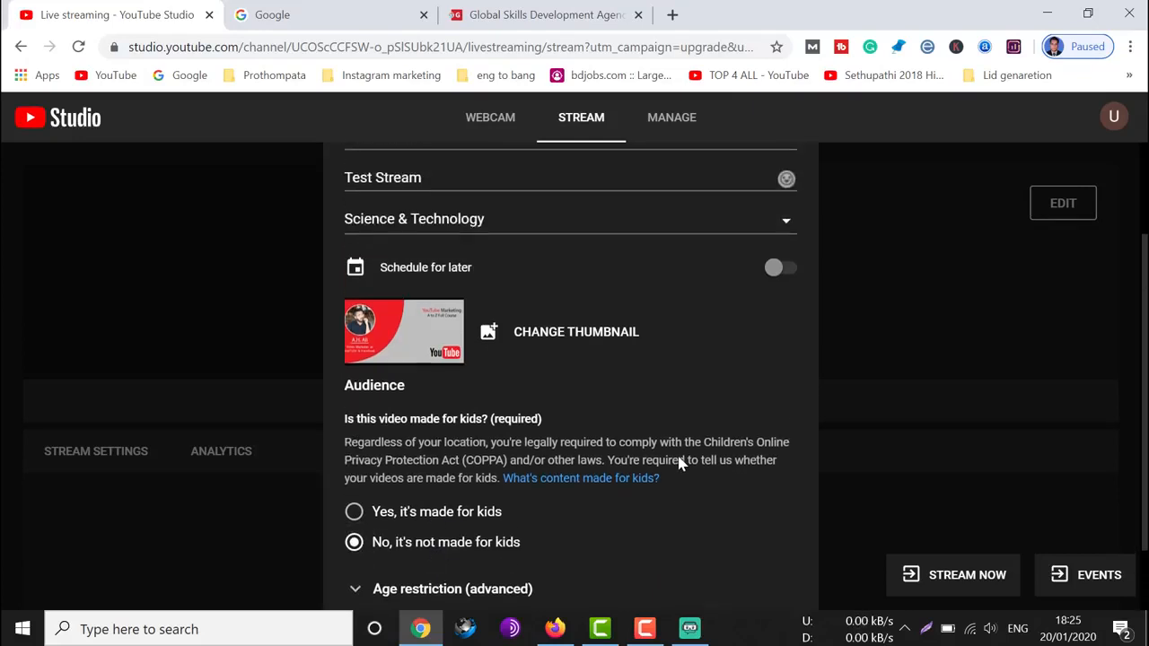
scroll(727, 521, "down", 1)
left_click(714, 577)
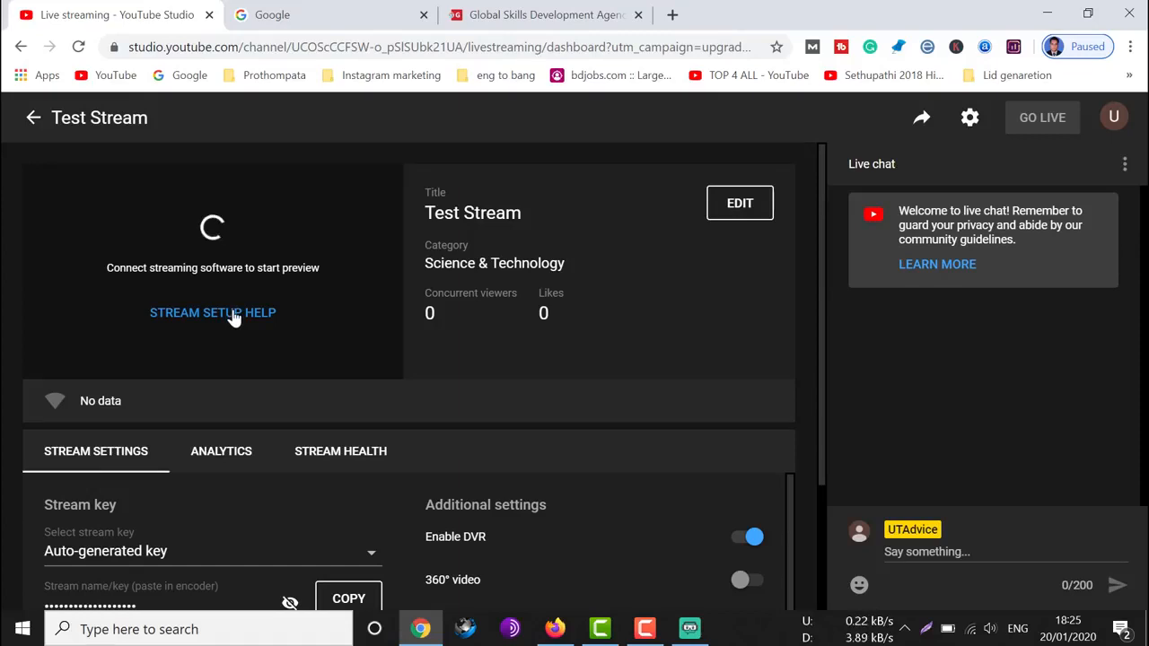
Copy the auto-generated stream key, then switch to Streamlabs OBS and open its Stream settings
scroll(305, 325, "down", 2)
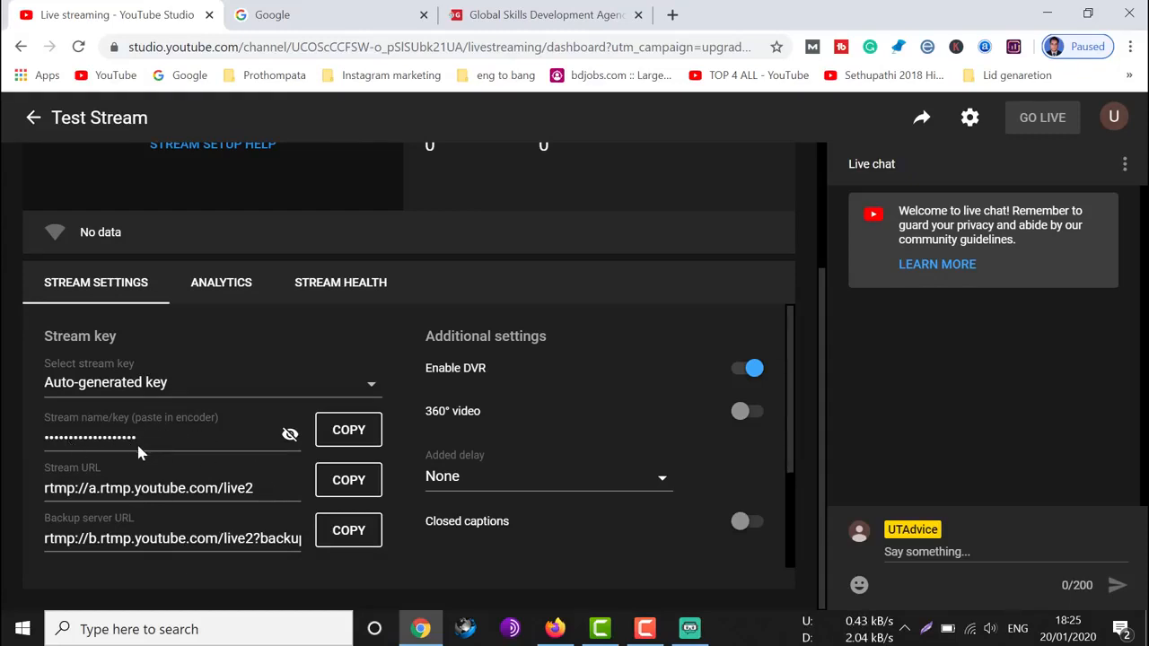
left_click(356, 432)
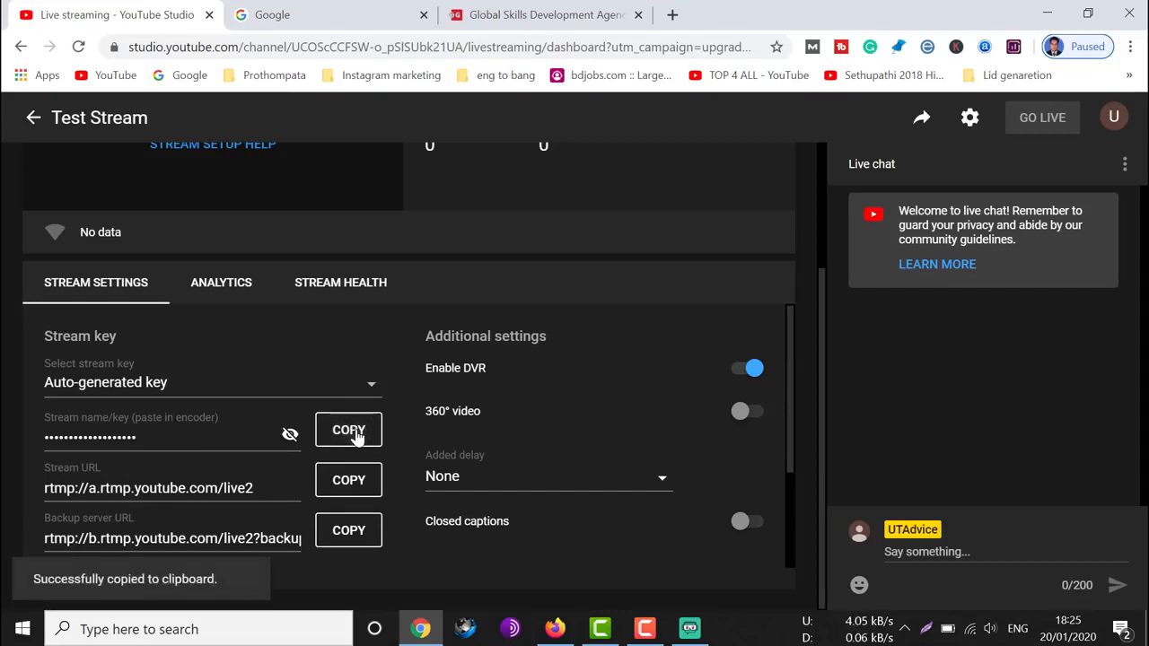
left_click(690, 629)
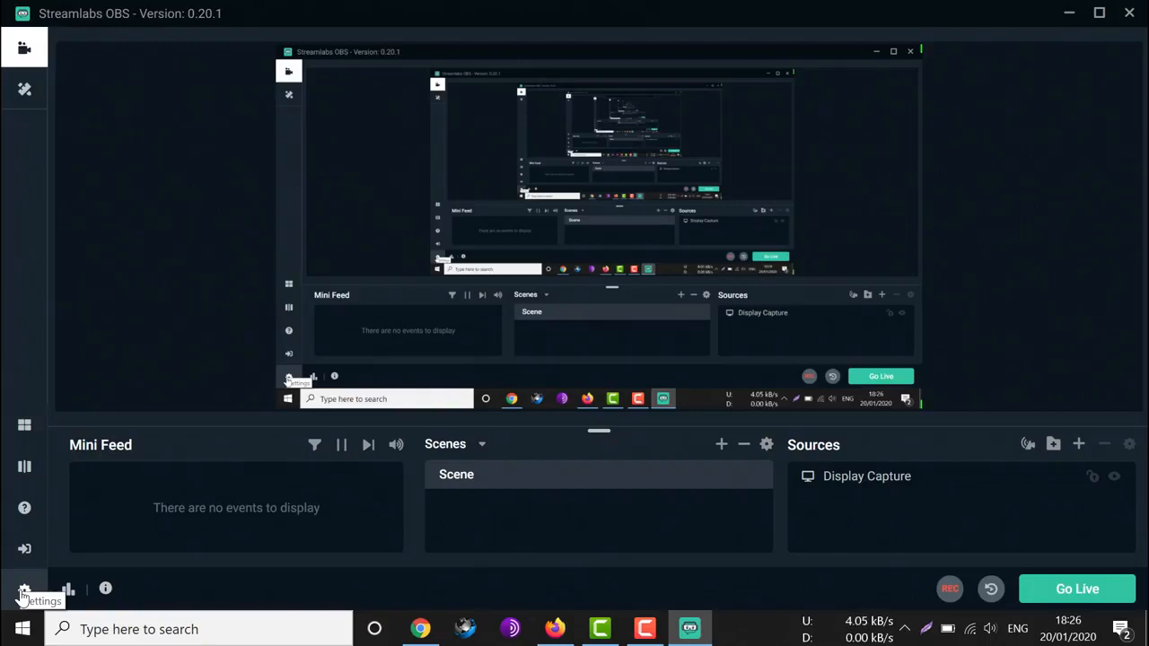
left_click(24, 593)
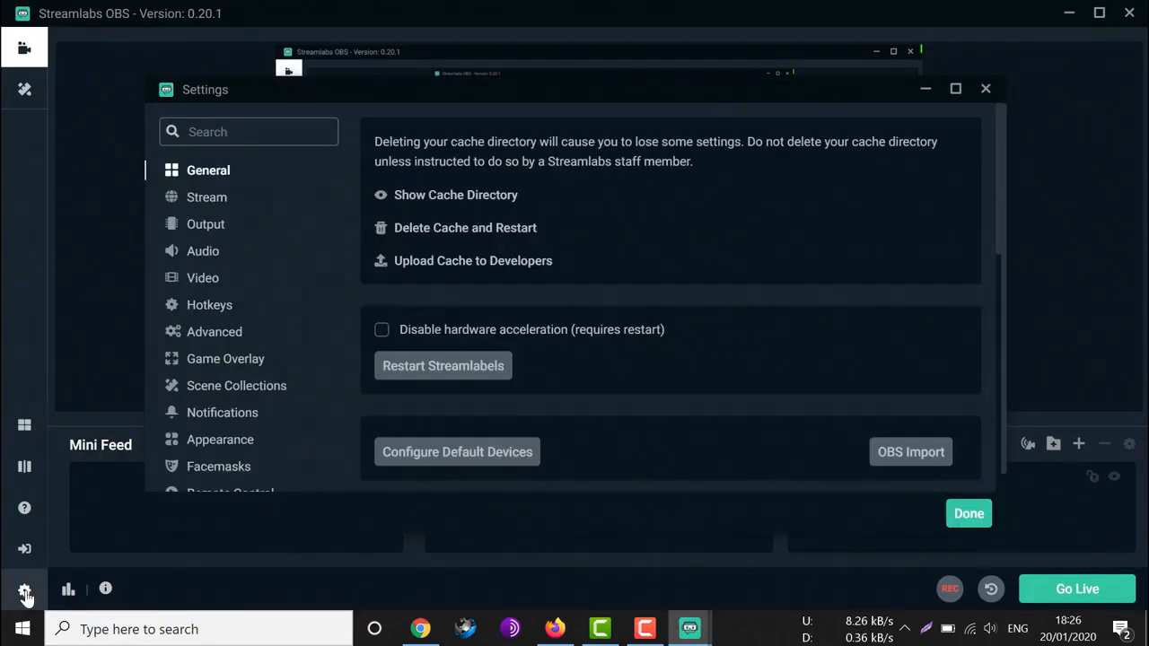
left_click(222, 204)
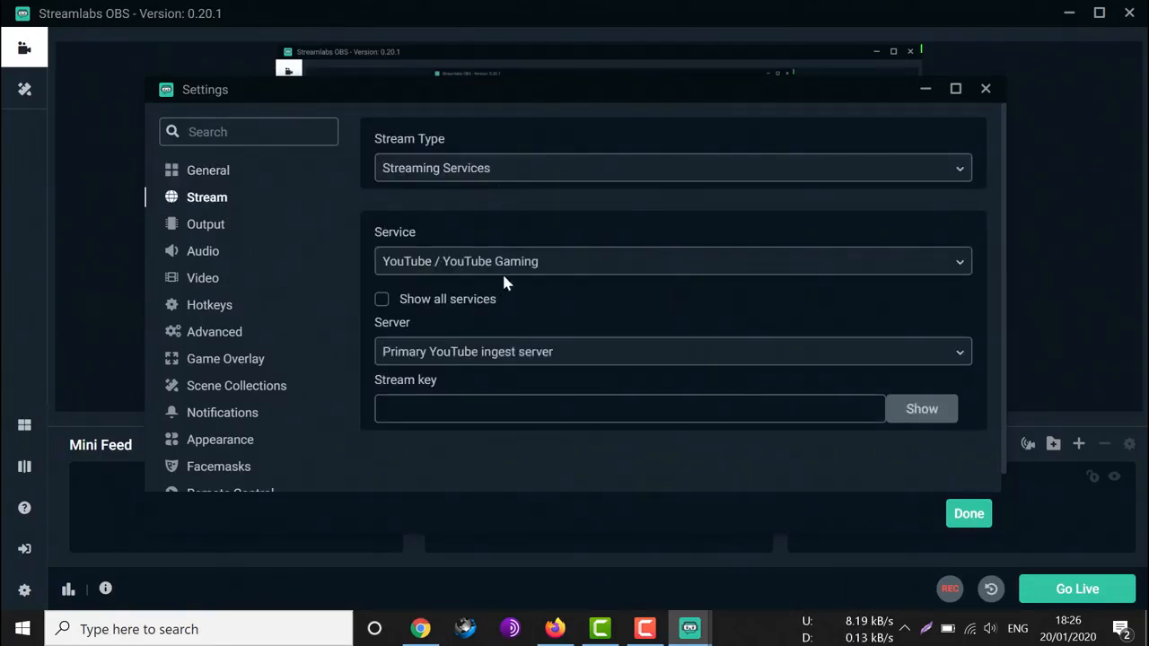
Choose YouTube / YouTube Gaming as the streaming service, paste the stream key and save the settings
left_click(584, 267)
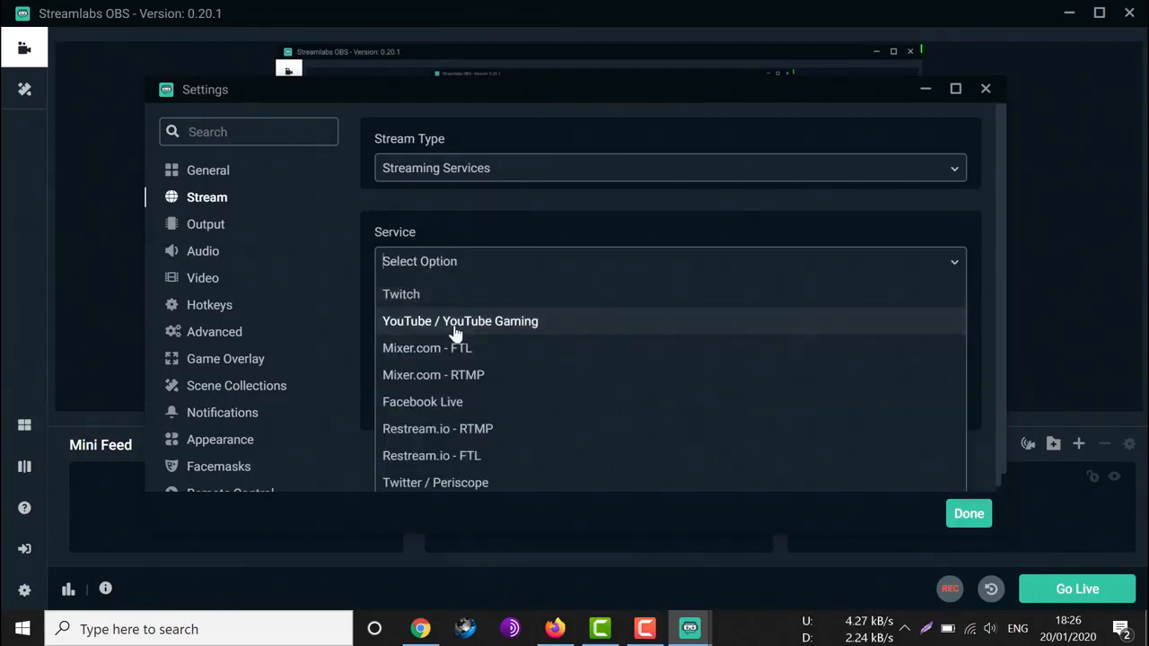
left_click(527, 327)
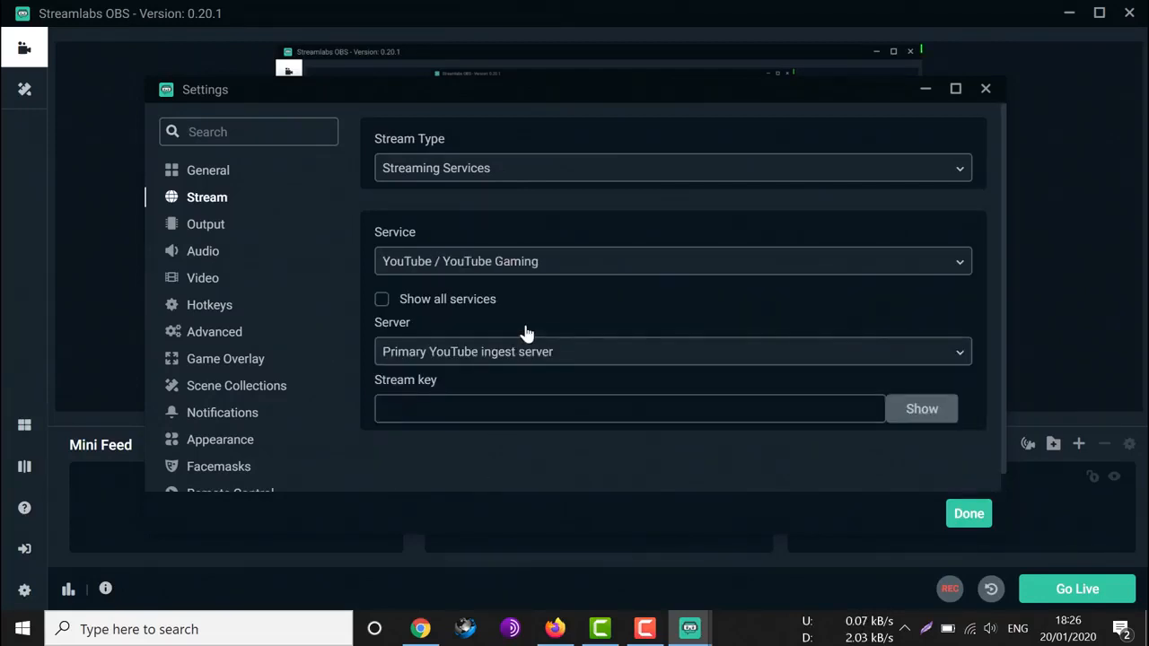
left_click(535, 262)
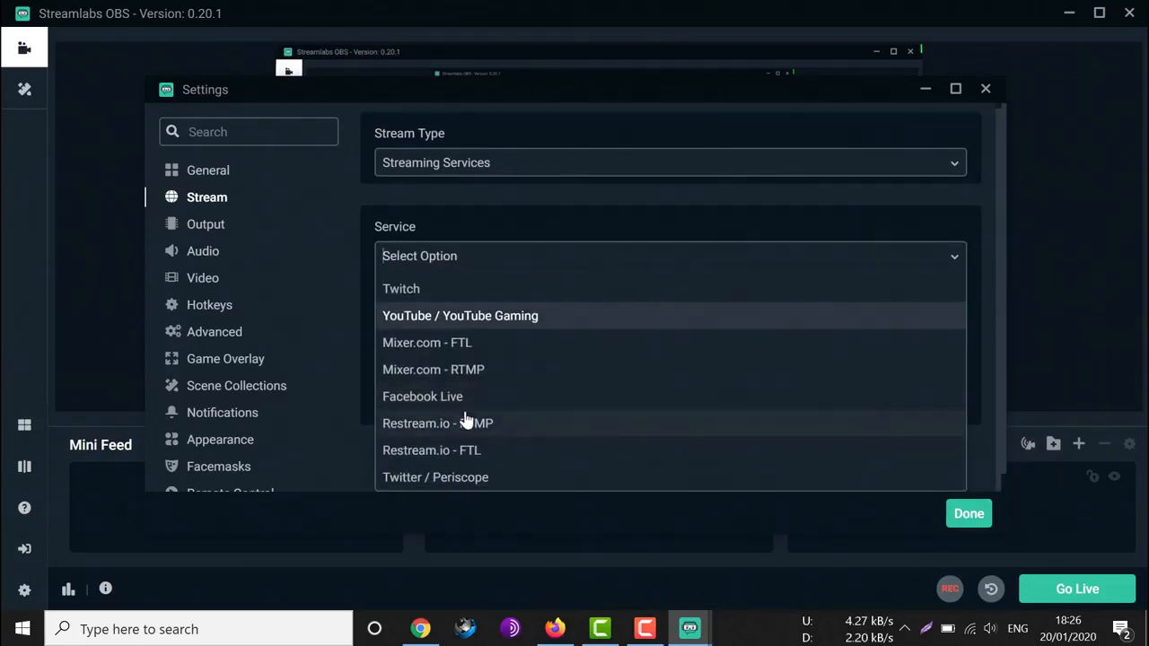
left_click(473, 323)
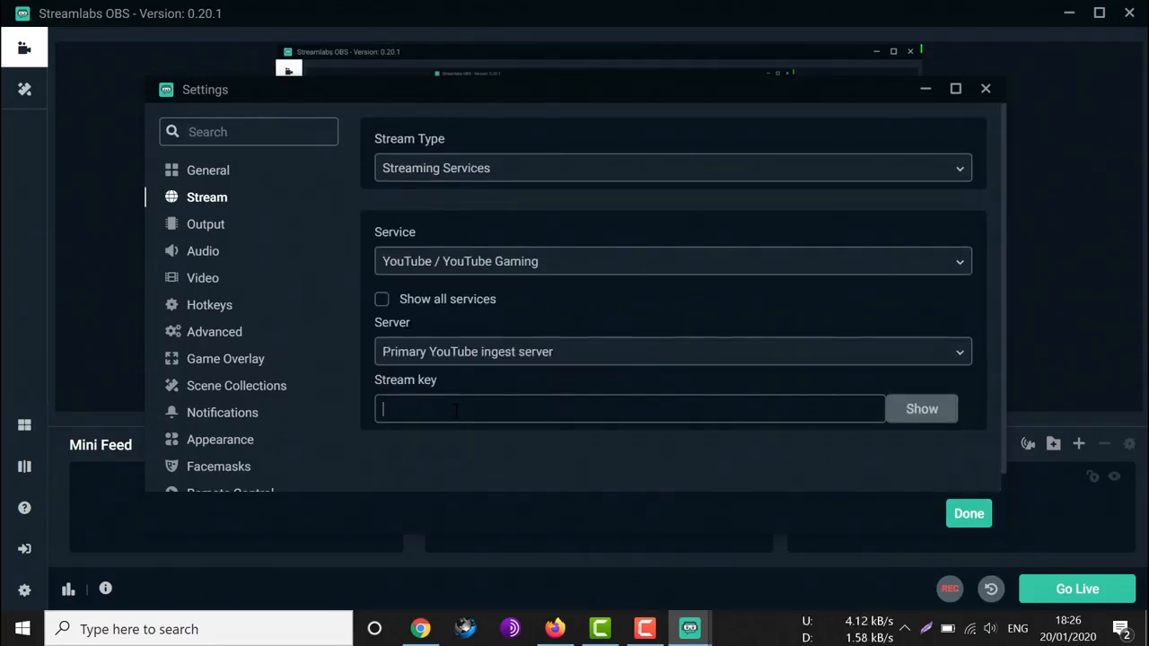
key("ctrl+v")
left_click(968, 514)
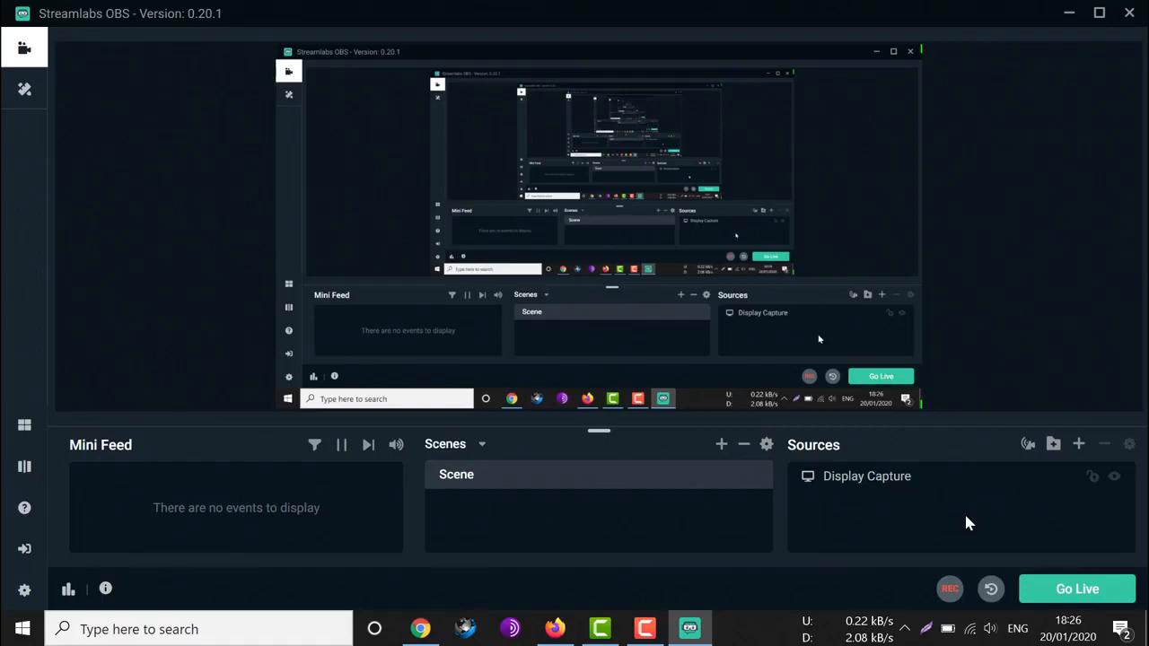
left_click(420, 629)
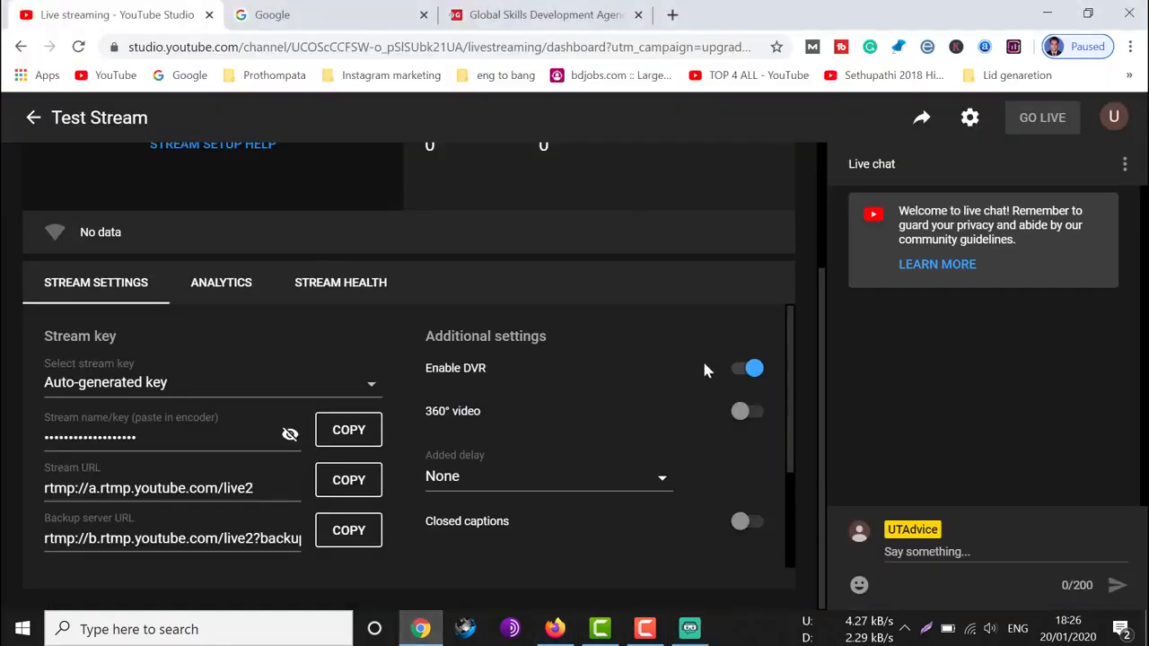
left_click(690, 628)
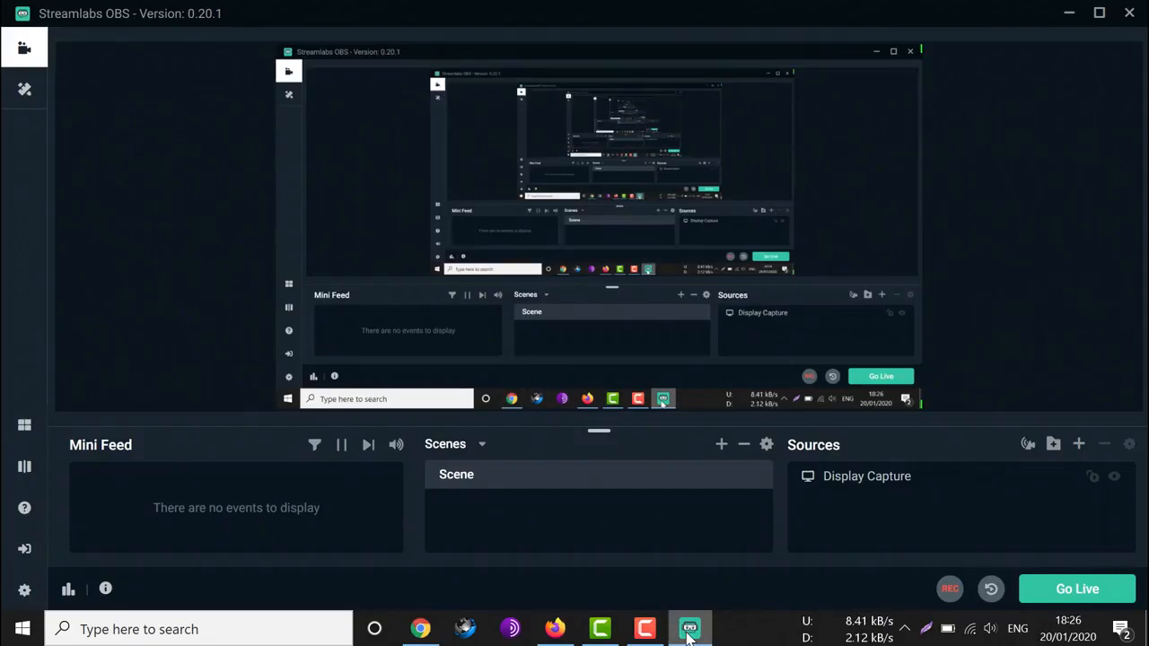
left_click(690, 630)
left_click(689, 628)
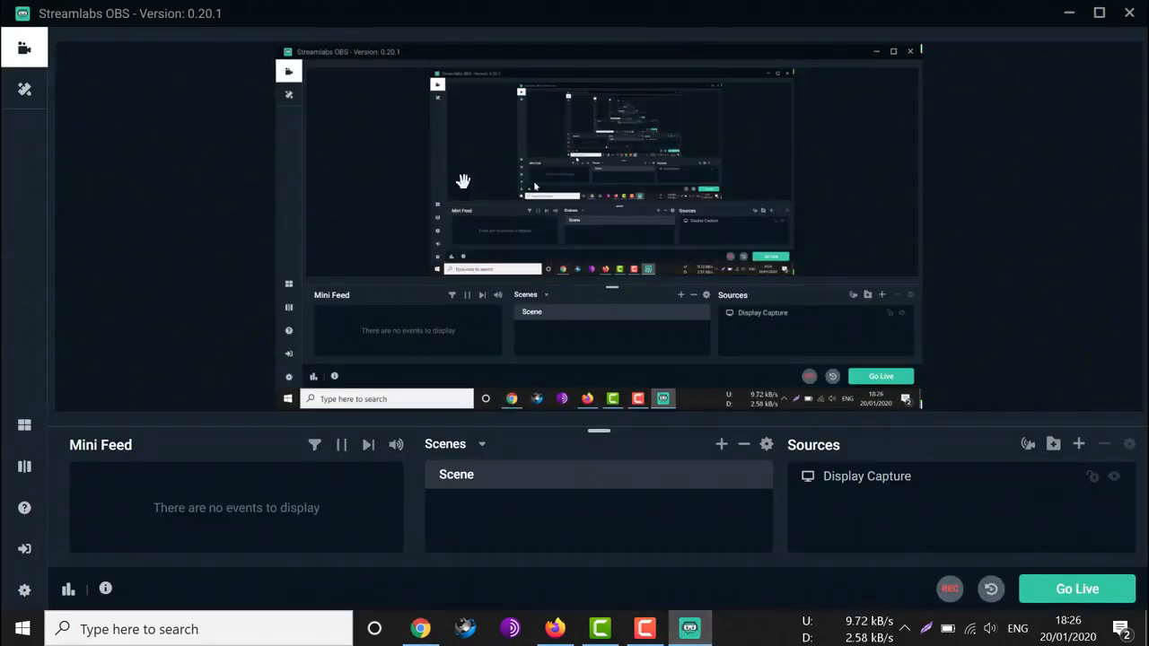
Start the broadcast in Streamlabs OBS, then switch to YouTube Studio in Chrome and go live there
left_click(1070, 594)
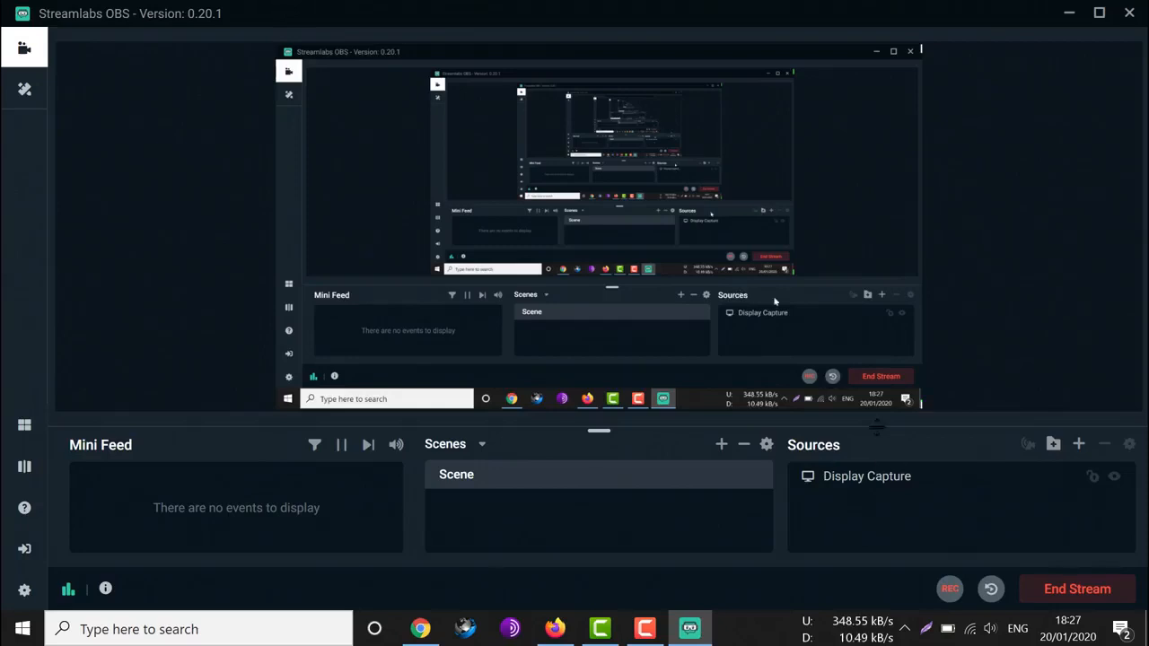
left_click(415, 621)
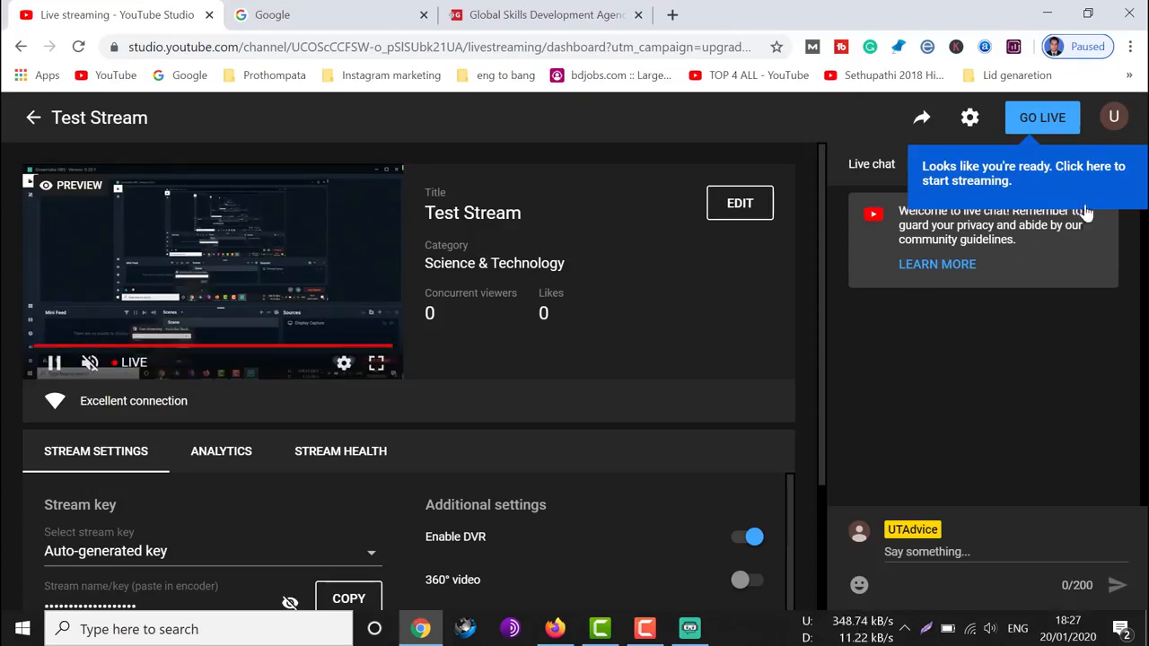
left_click(1041, 122)
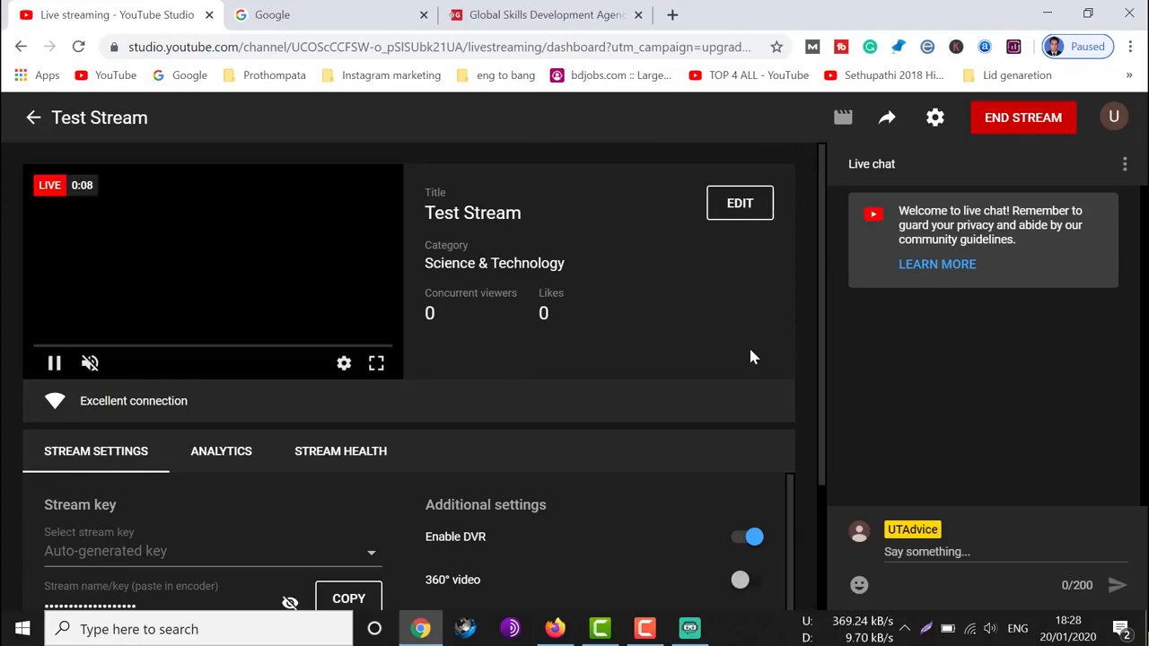
Minimize Chrome and Streamlabs OBS to show the desktop, and reopen YouTube Studio to check the live preview
left_click(1042, 12)
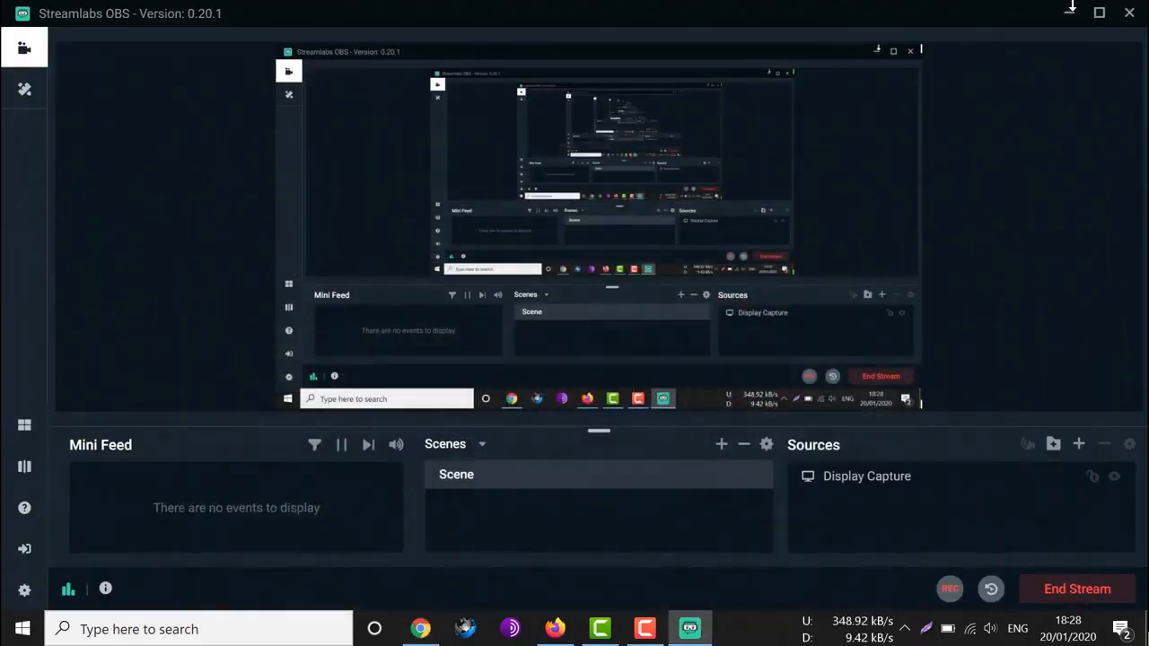
left_click(1070, 14)
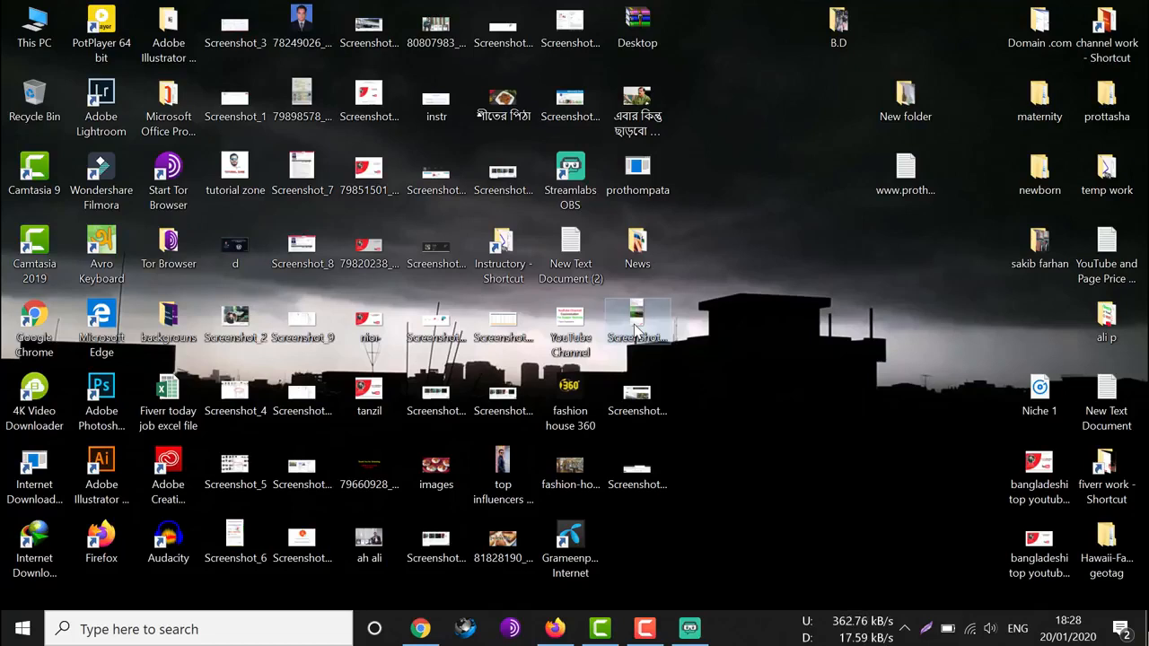
left_click(429, 632)
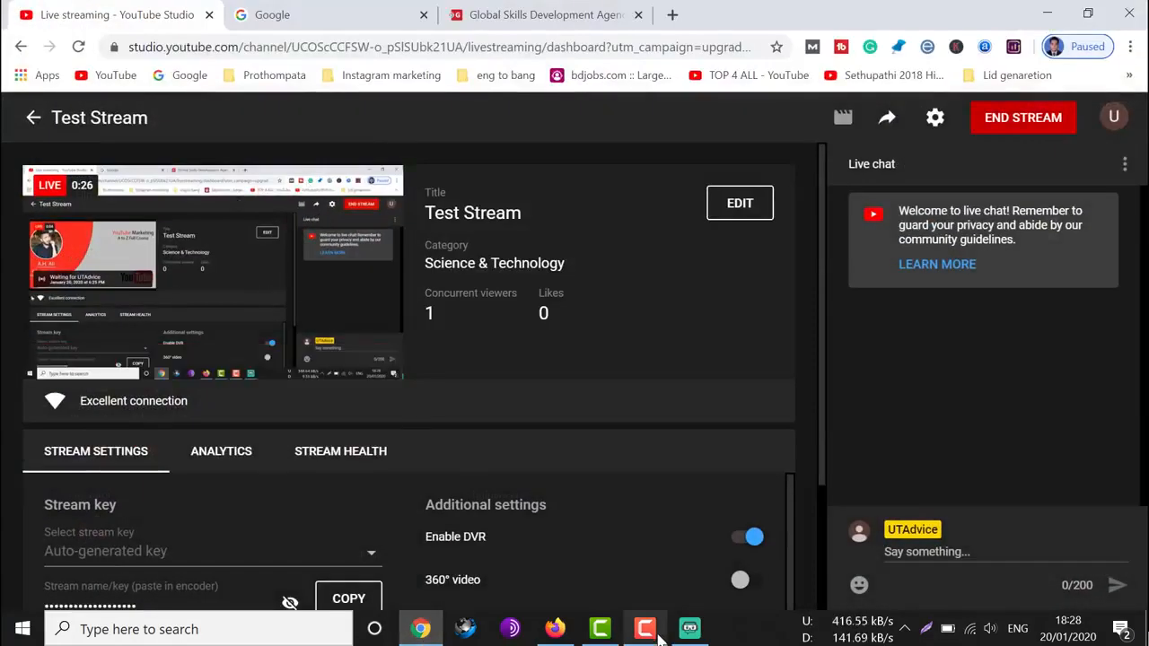
Switch to Firefox and search YouTube for "utadvice" from the viewer's account
left_click(555, 629)
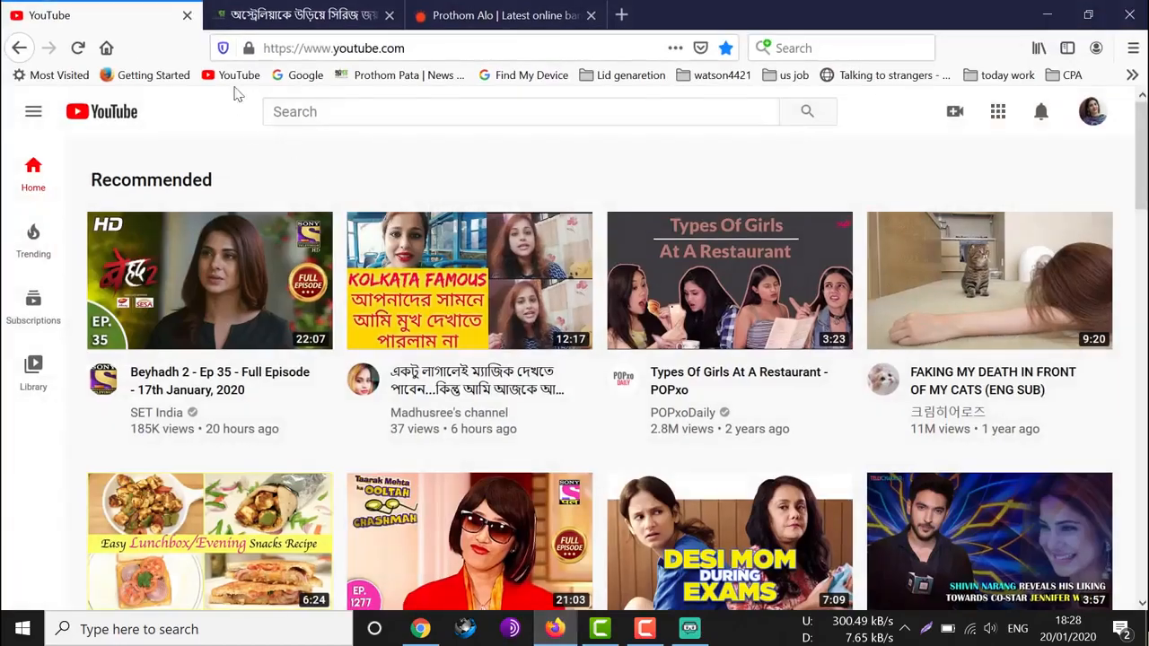
left_click(351, 115)
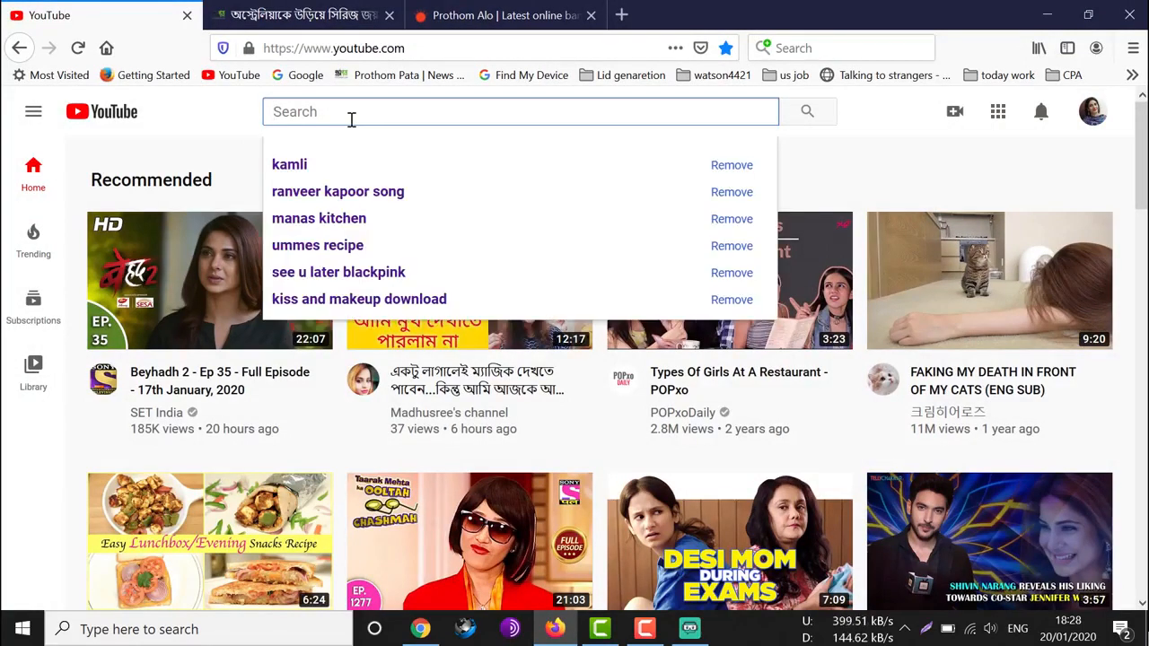
type("ut")
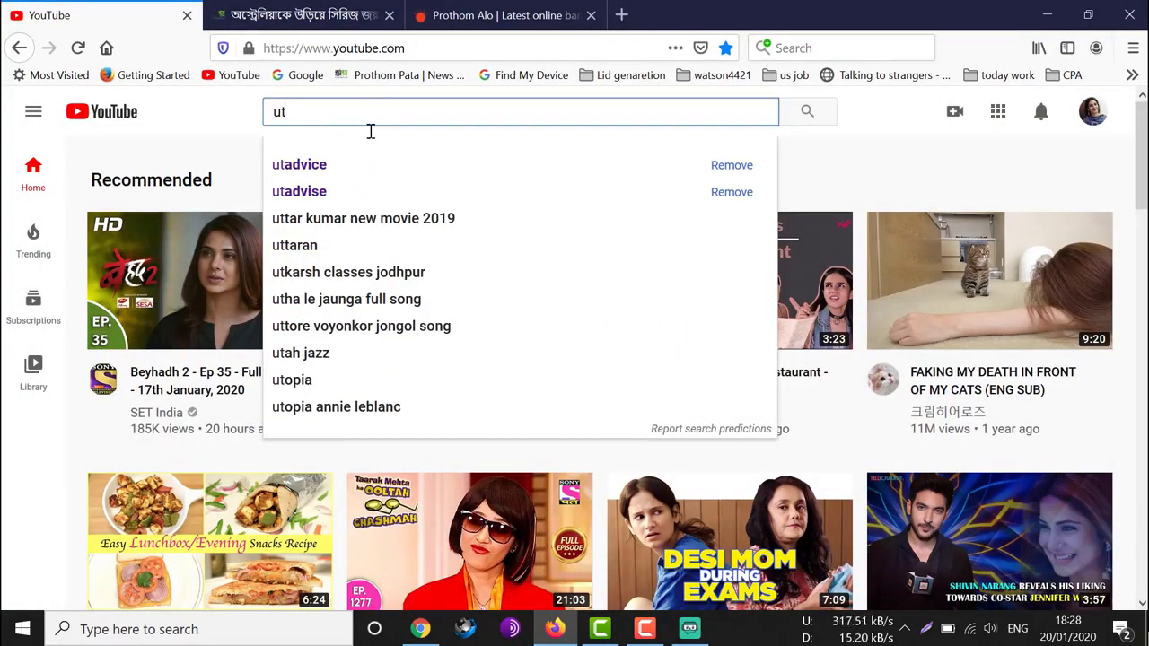
left_click(322, 170)
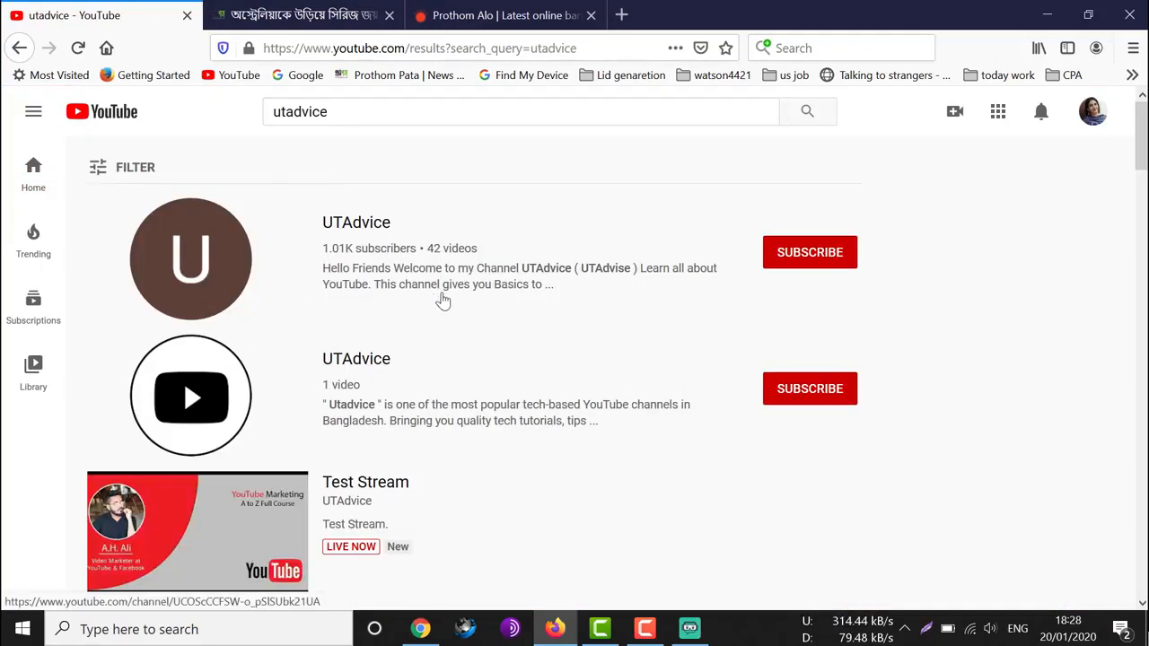
Find the UTAdvice "Test Stream" marked LIVE NOW in the search results and open it for viewing
scroll(445, 288, "down", 1)
scroll(445, 289, "down", 2)
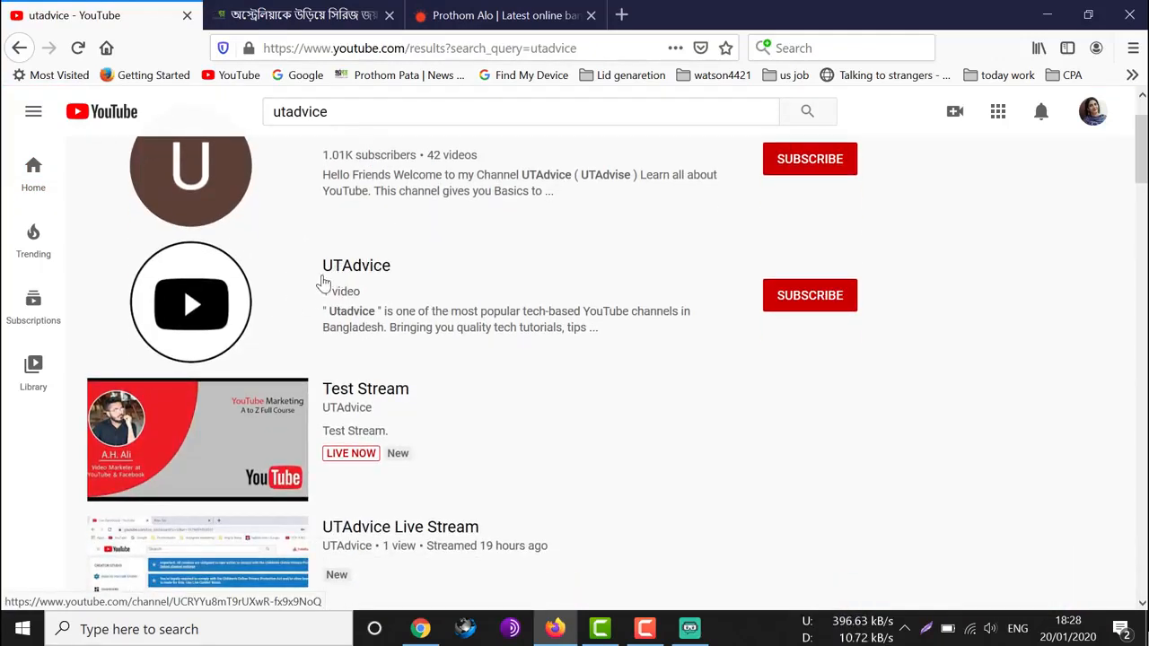
scroll(370, 297, "down", 2)
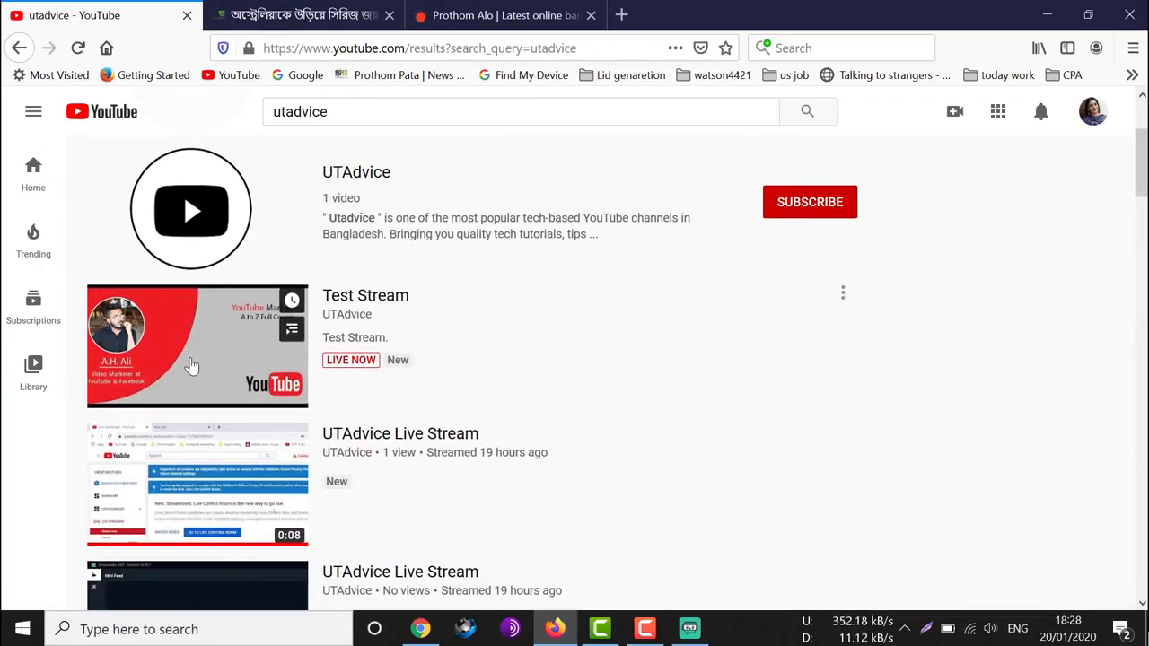
scroll(215, 386, "up", 2)
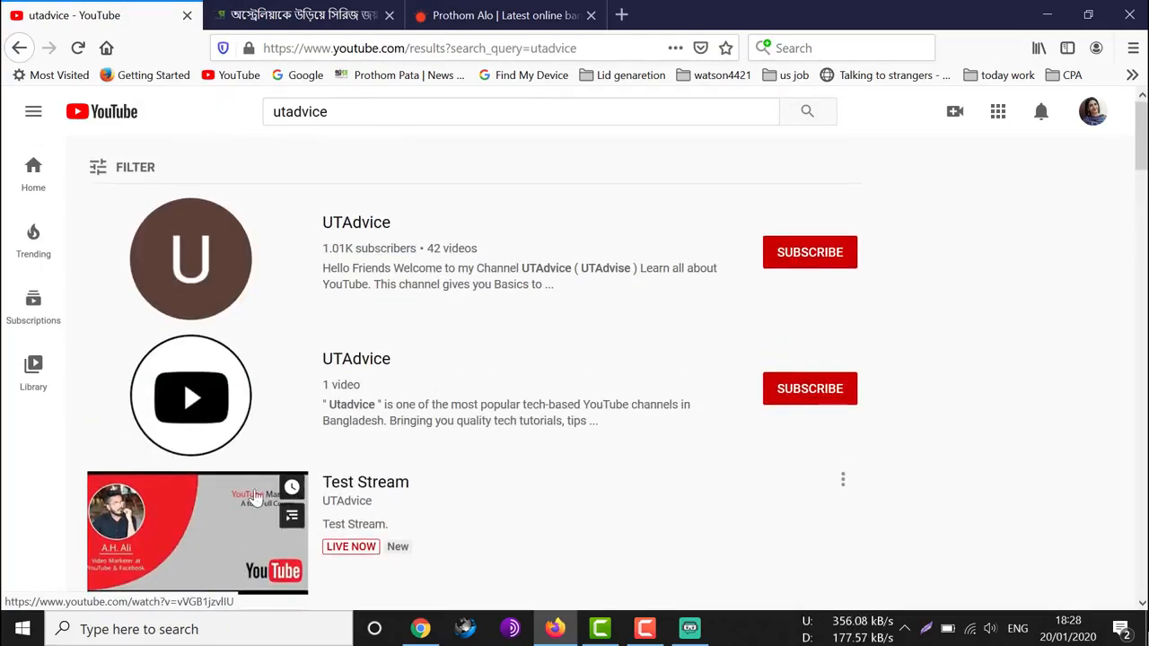
scroll(231, 449, "down", 2)
left_click(232, 346)
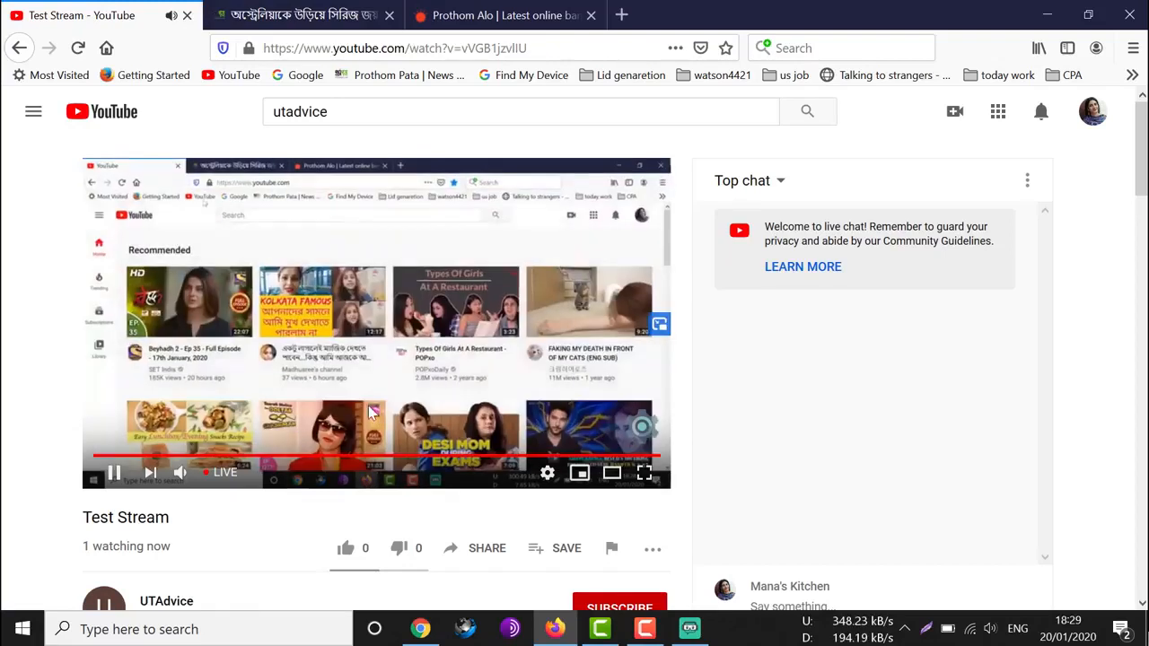
Mute the Test Stream player and like the stream as a viewer
left_click(181, 474)
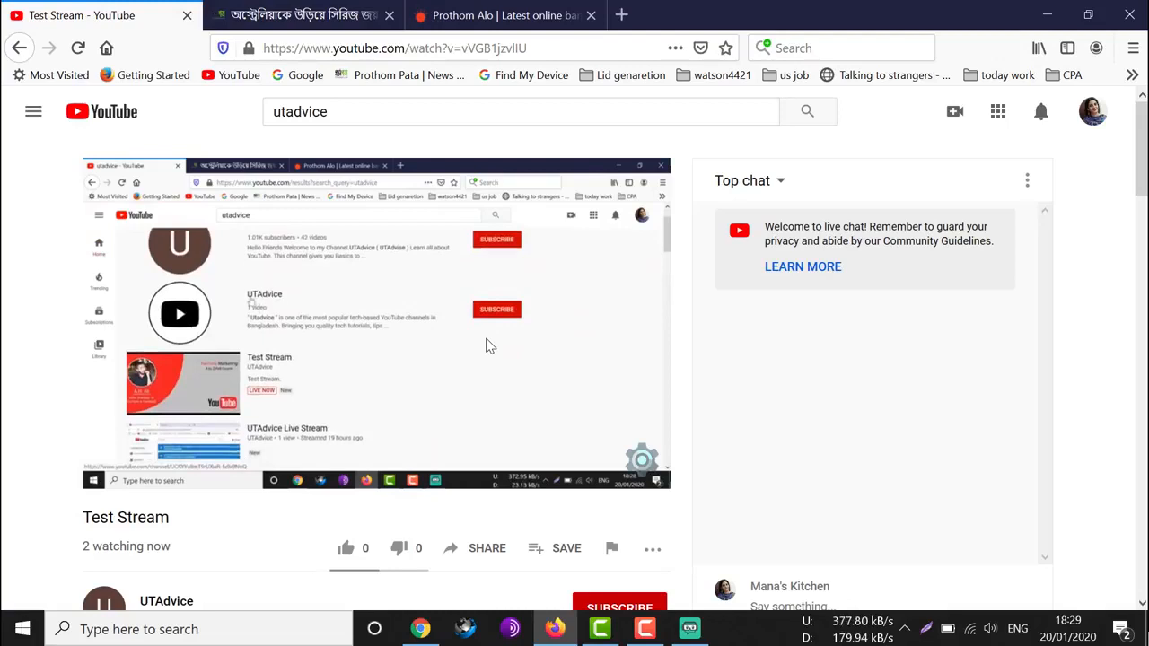
scroll(456, 379, "down", 2)
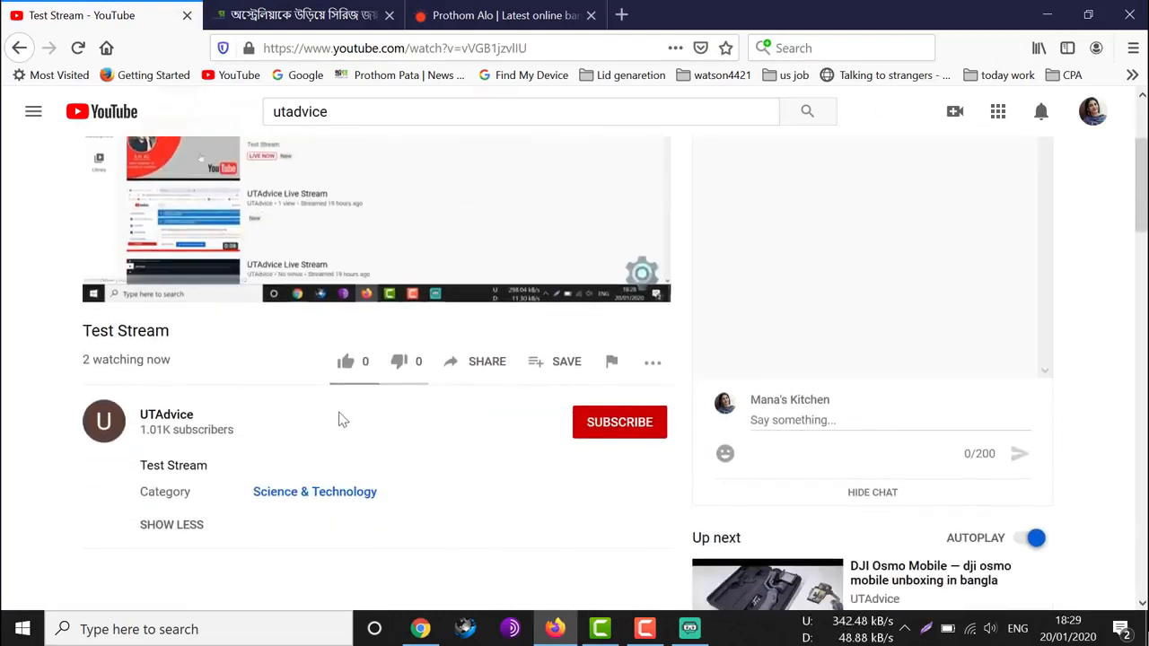
left_click(346, 362)
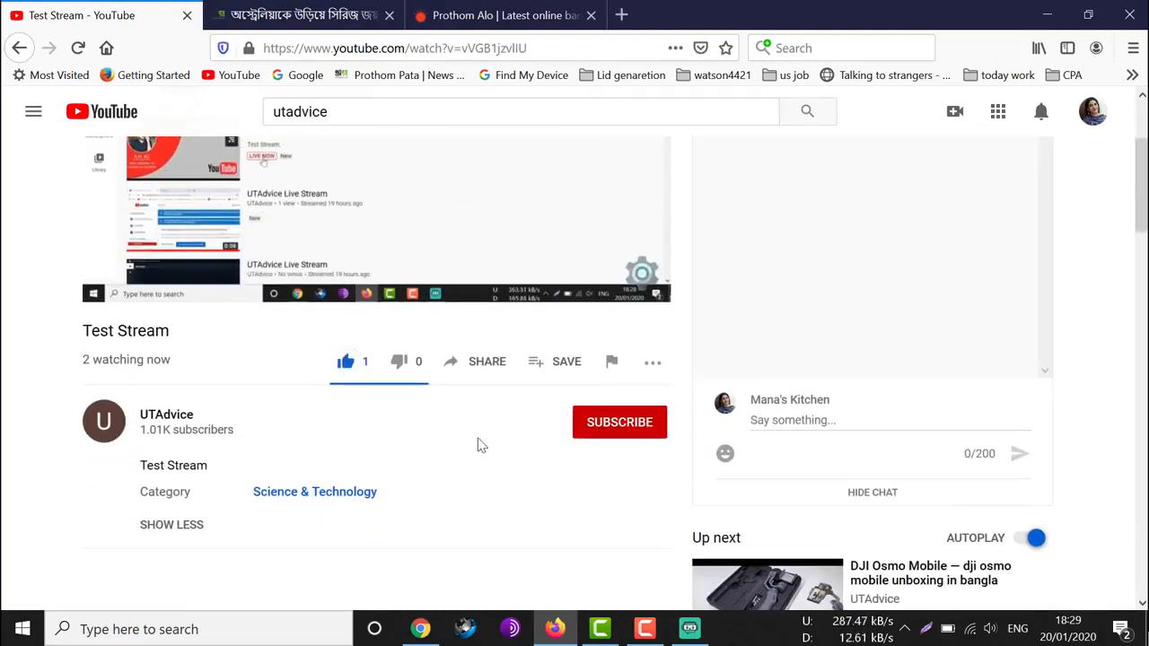
scroll(449, 440, "down", 2)
scroll(431, 440, "up", 4)
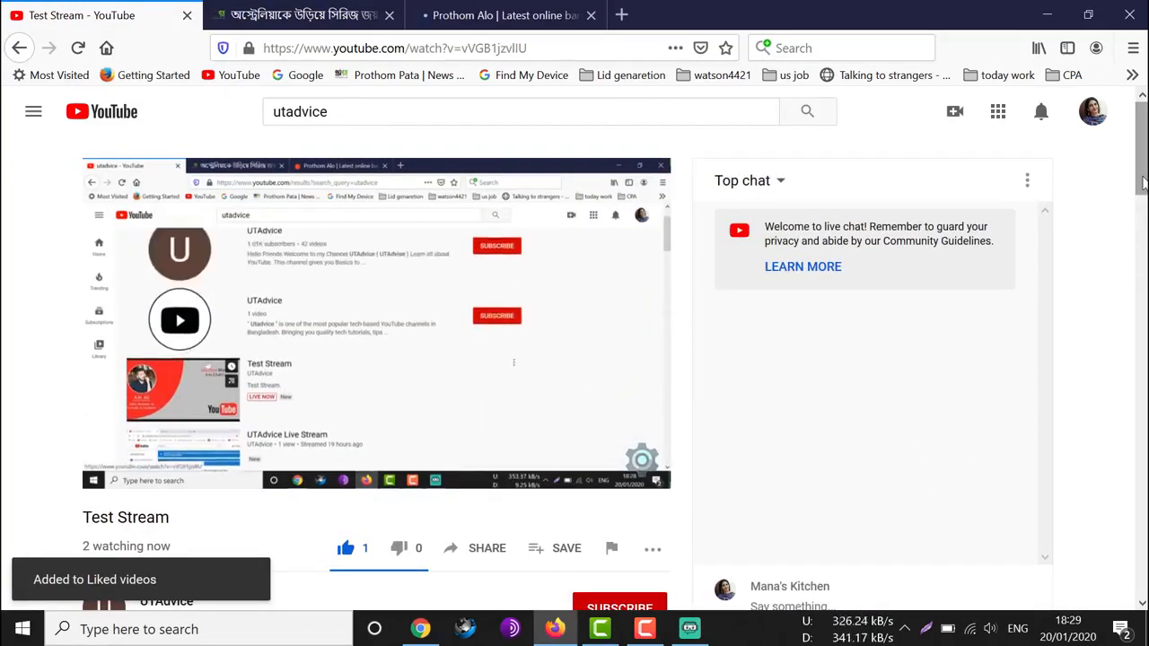
Check the viewer's live chat by activating its message field, and return to the stream player
scroll(1143, 234, "down", 2)
left_click(797, 352)
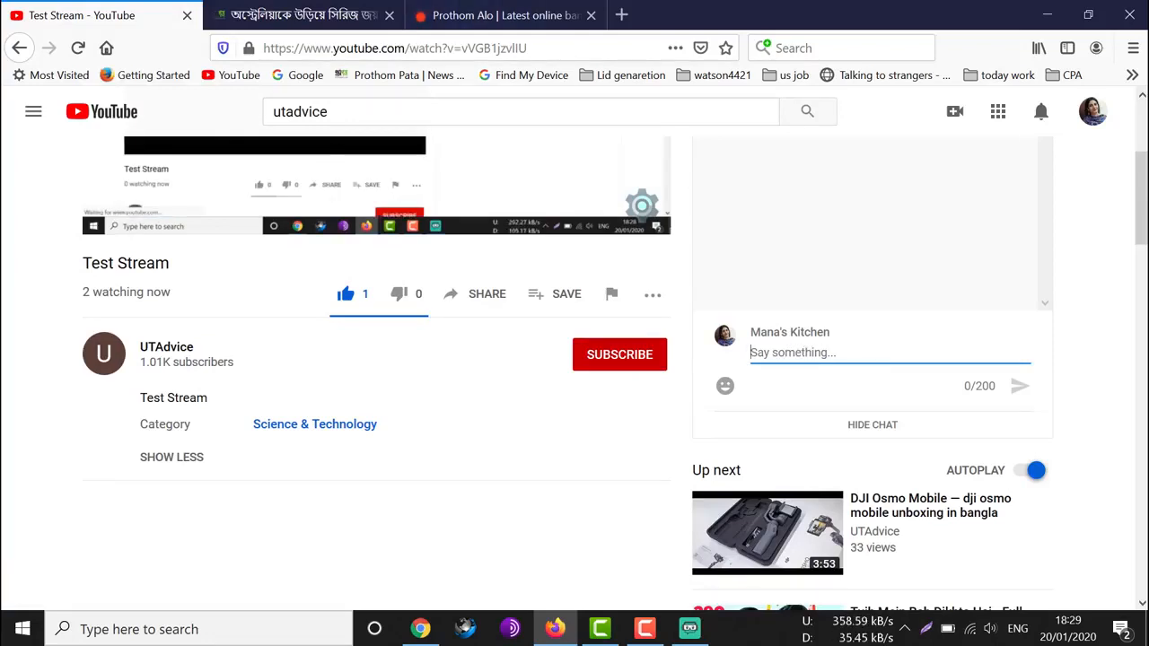
scroll(1144, 203, "up", 2)
scroll(1121, 205, "up", 1)
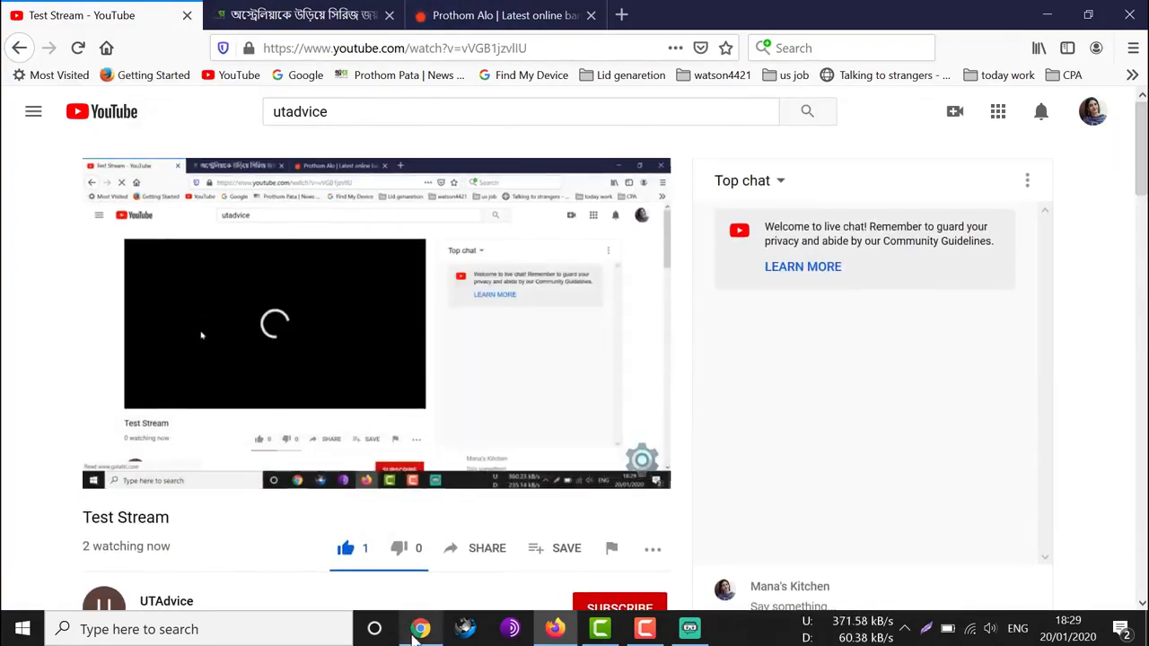
Switch to YouTube Studio in Chrome, end the Test Stream and close its summary
left_click(428, 623)
mouse_move(287, 303)
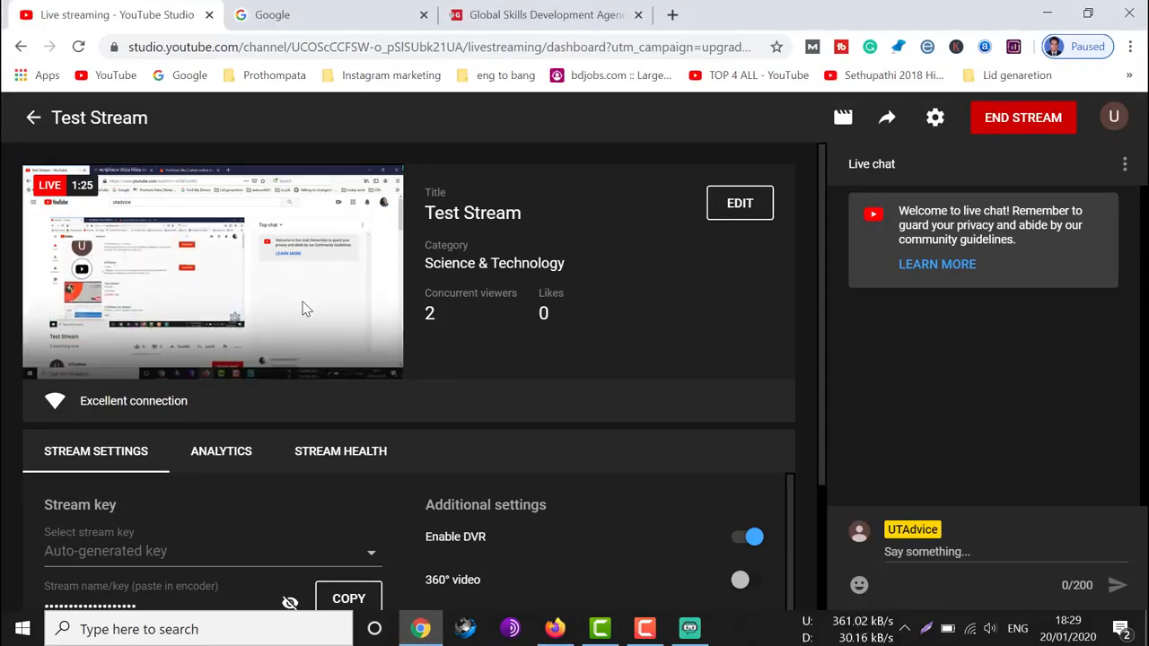
left_click(1009, 125)
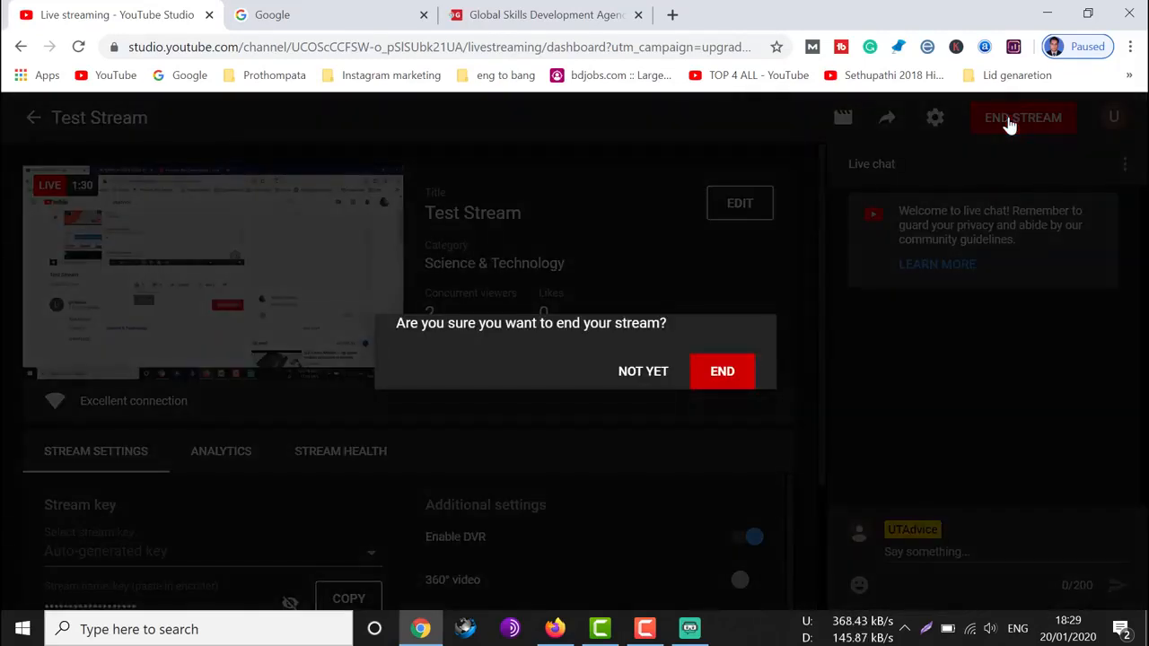
left_click(731, 375)
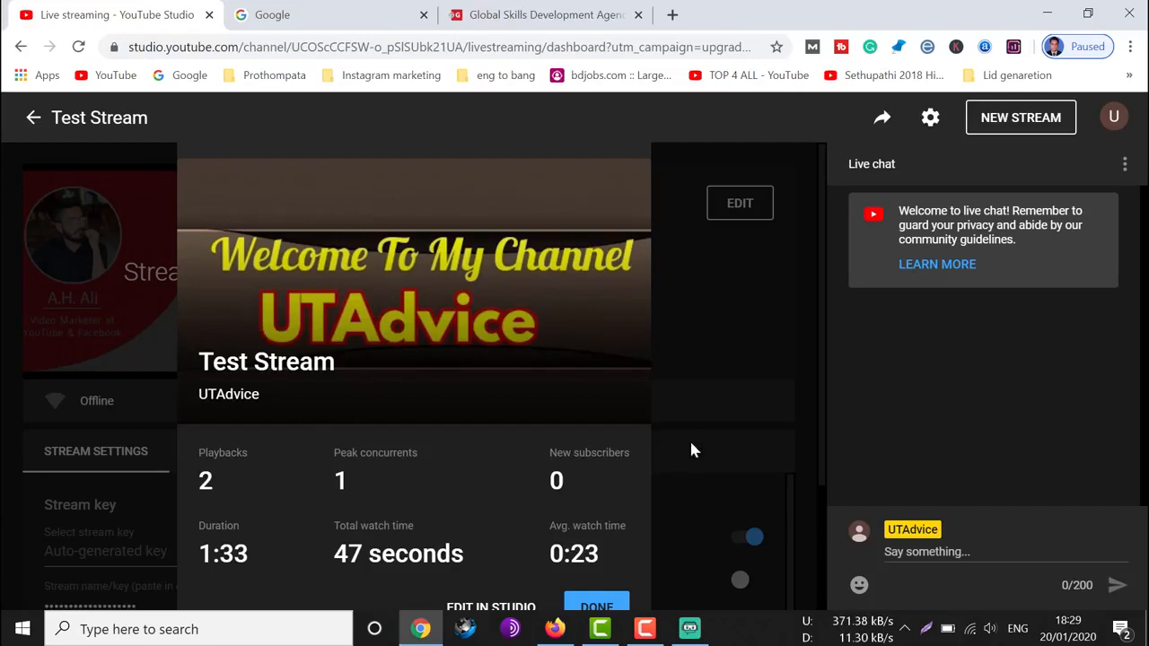
left_click(593, 605)
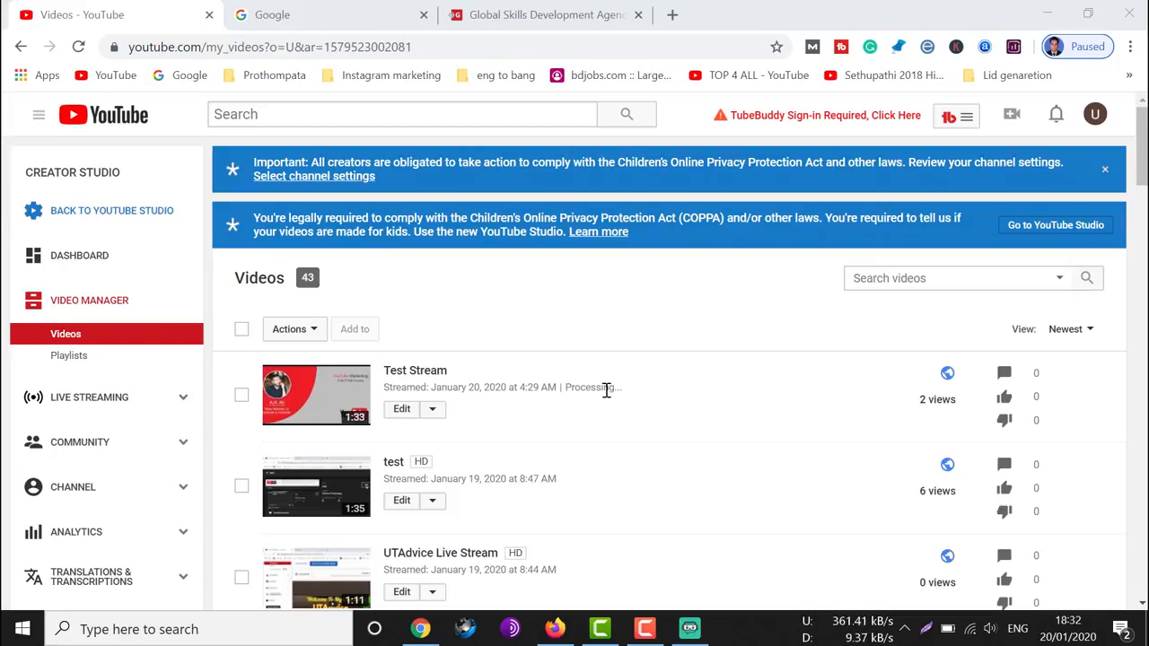
Compare the UTAdvice channel's public uploads in Firefox with the Test Stream entry in Chrome's Video Manager
left_click(554, 628)
scroll(314, 384, "down", 2)
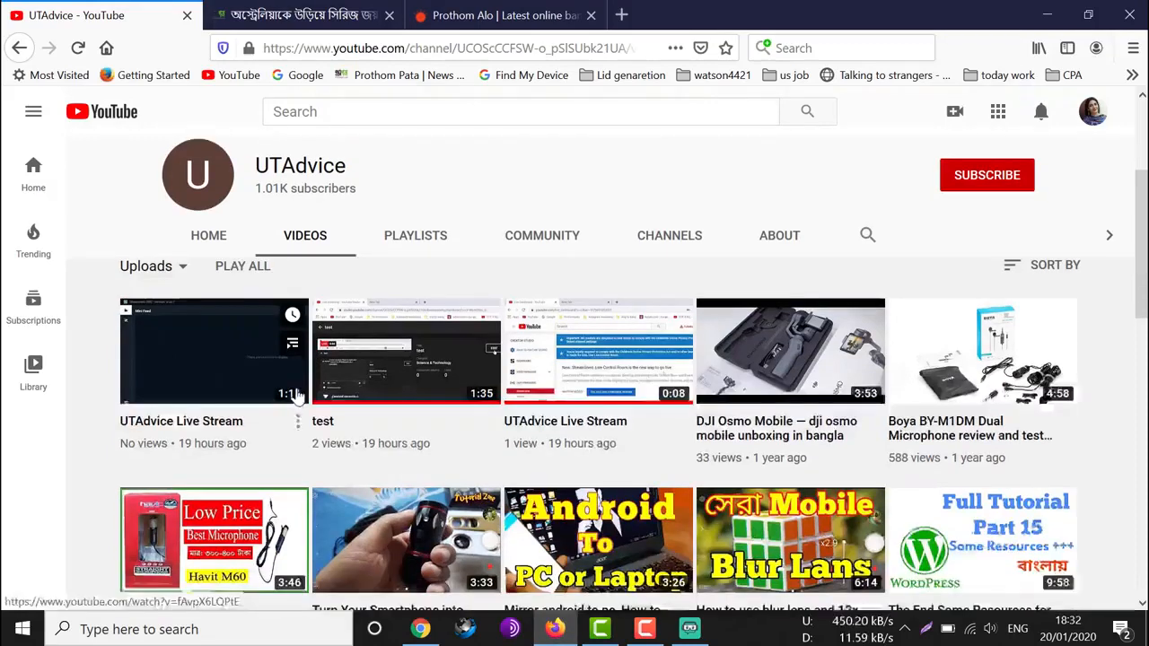
scroll(422, 431, "up", 2)
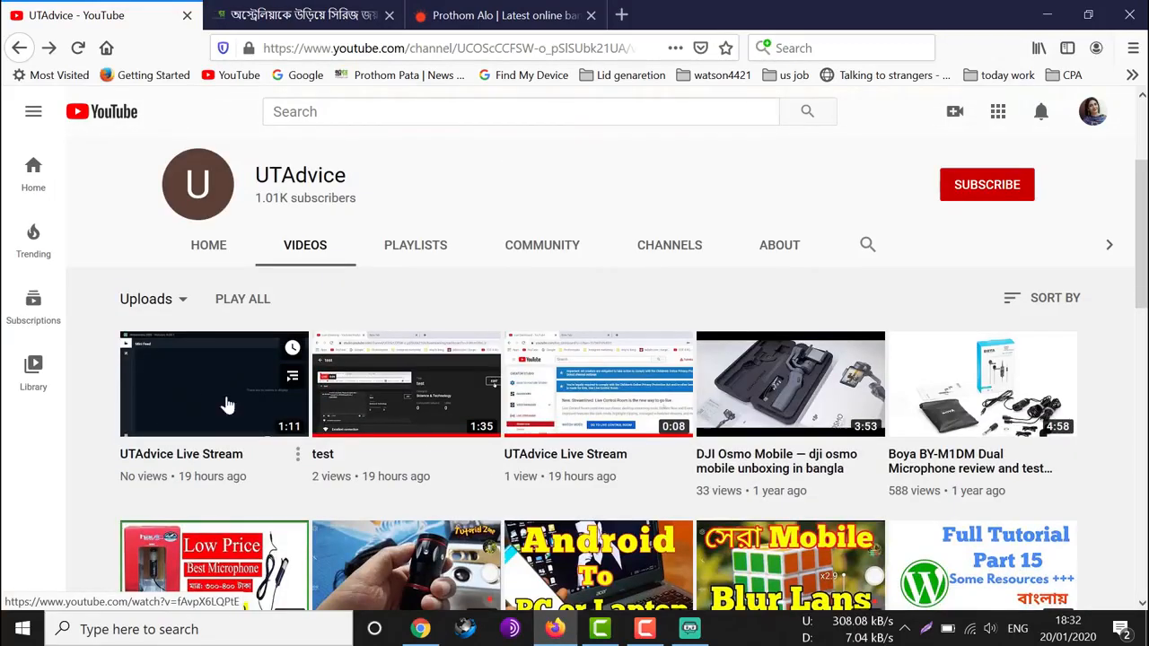
left_click(420, 629)
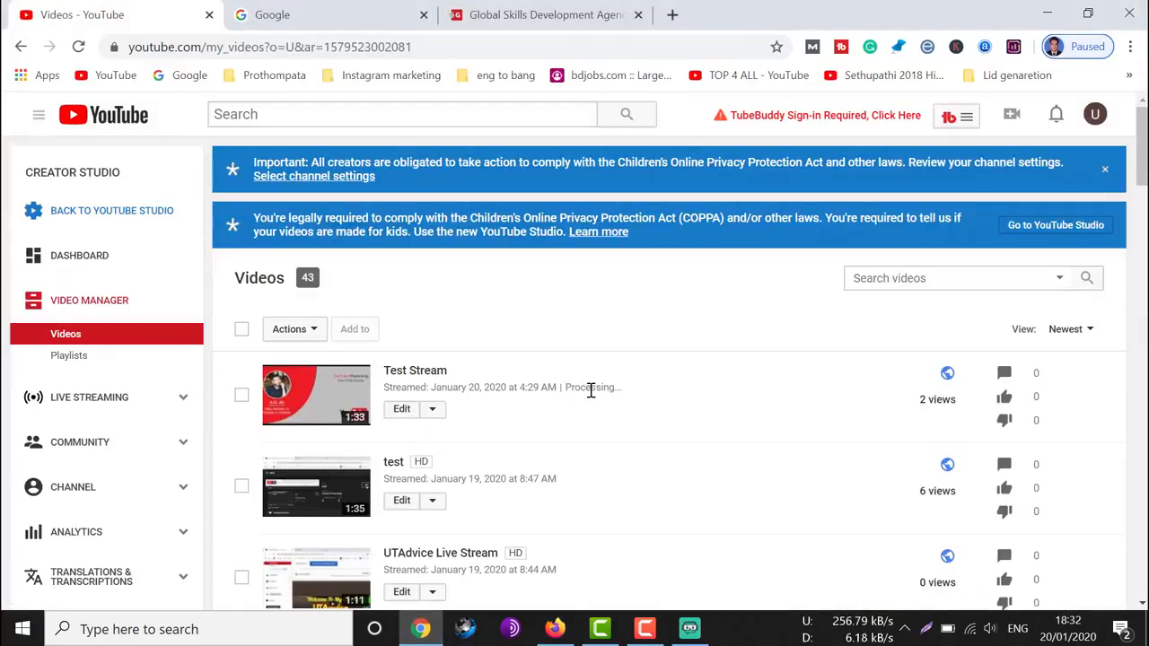
left_click(555, 628)
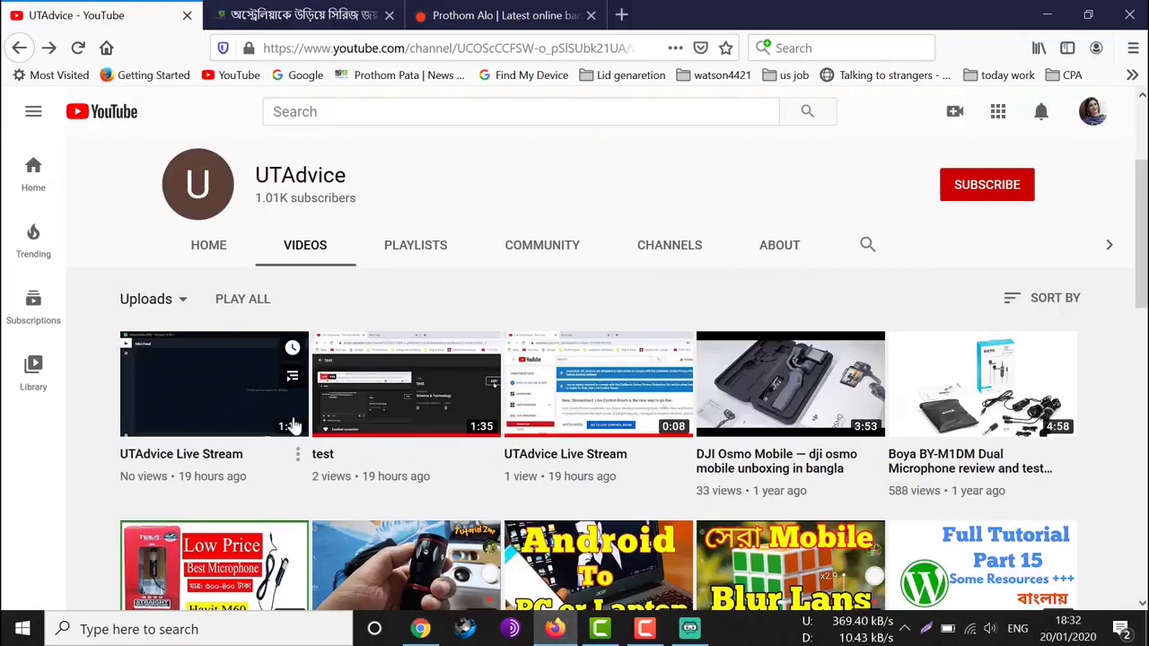
left_click(420, 628)
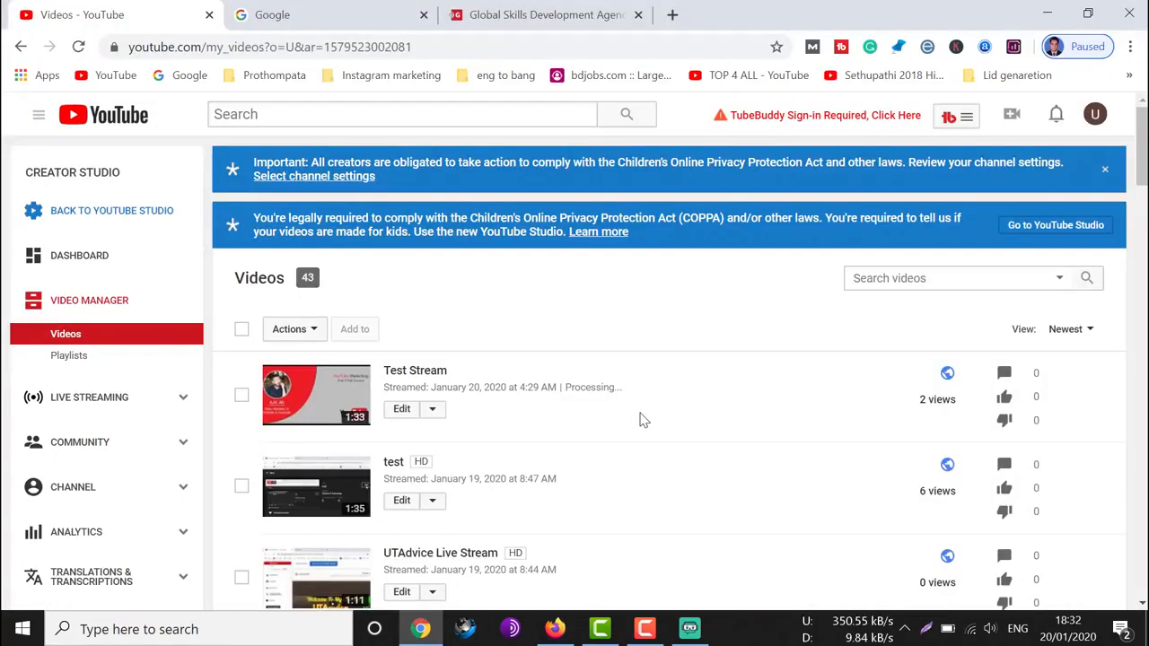